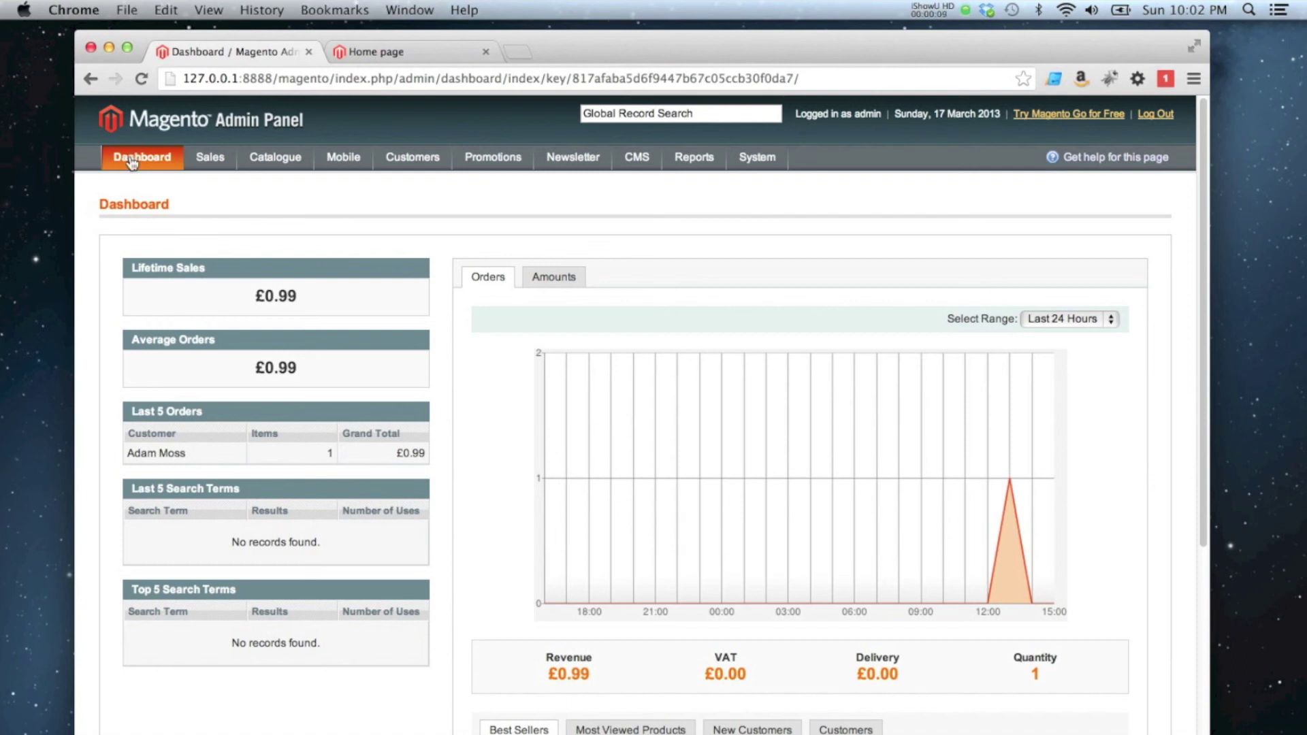
Step: Go to the Shopping Basket Price Rules page from the Promotions menu
{"action": "mouse_move", "coordinate": [504, 164]}
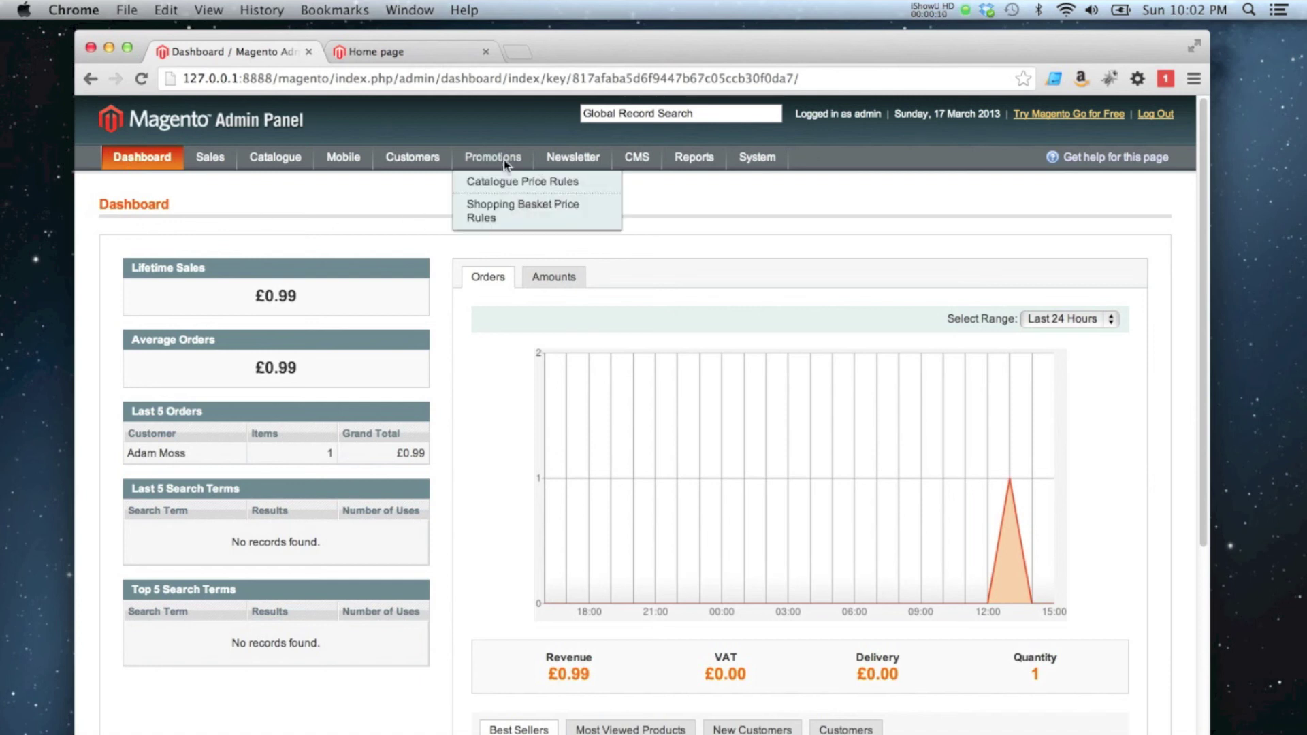
{"action": "left_click", "coordinate": [508, 213]}
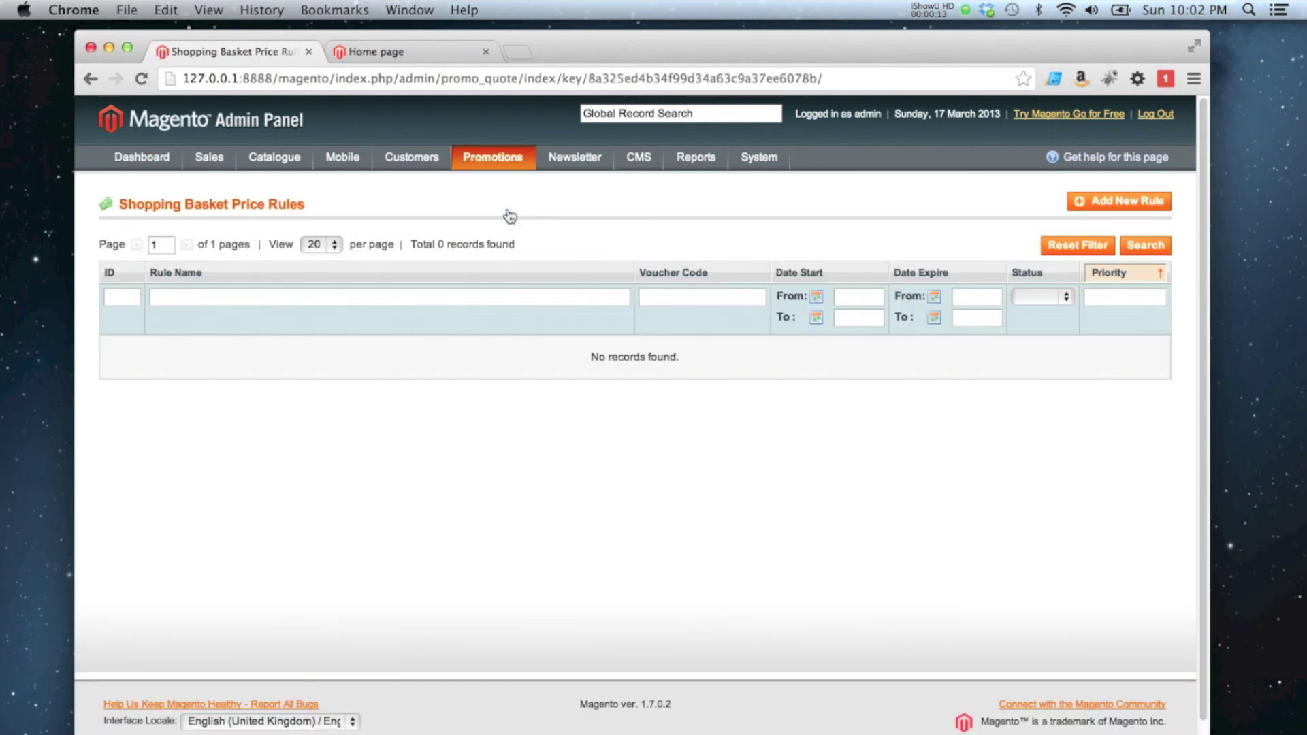
Step: Start a new basket price rule named '£10.00 OFF' with the same description
{"action": "left_click", "coordinate": [1089, 213]}
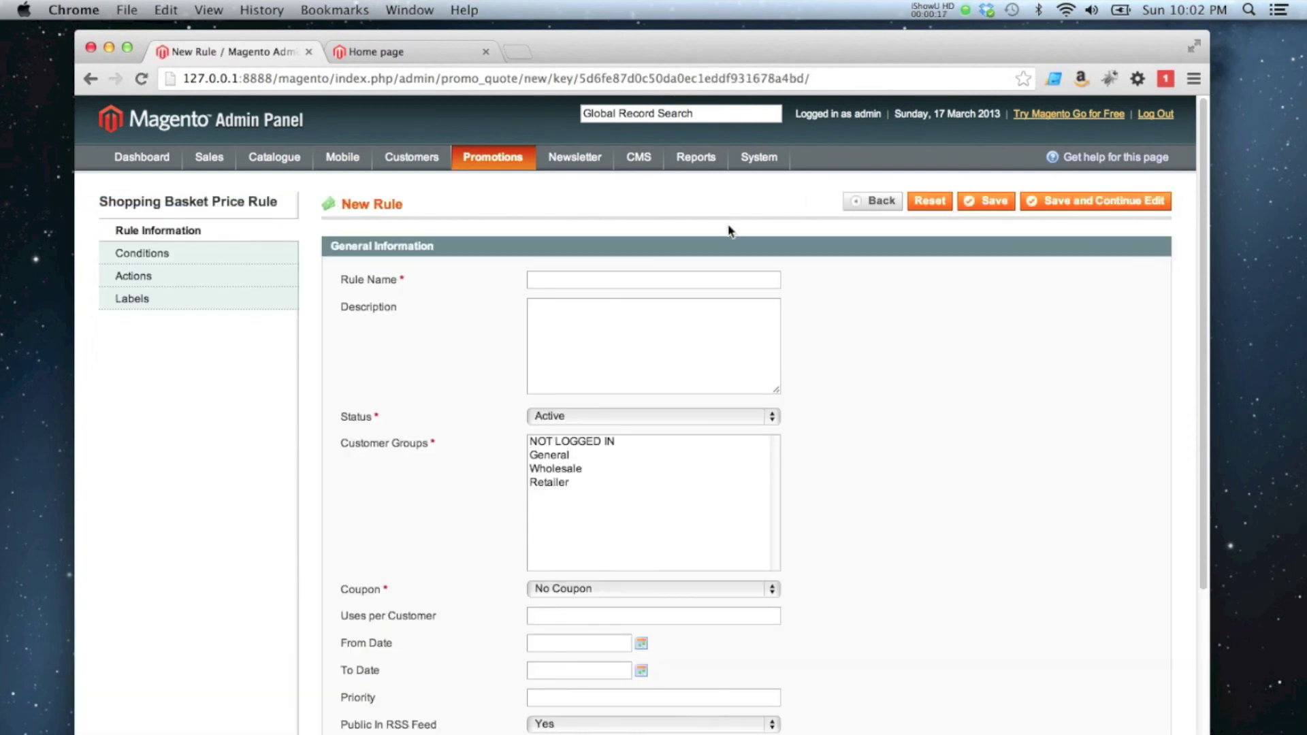
{"action": "type", "text": "£10.00 OFF"}
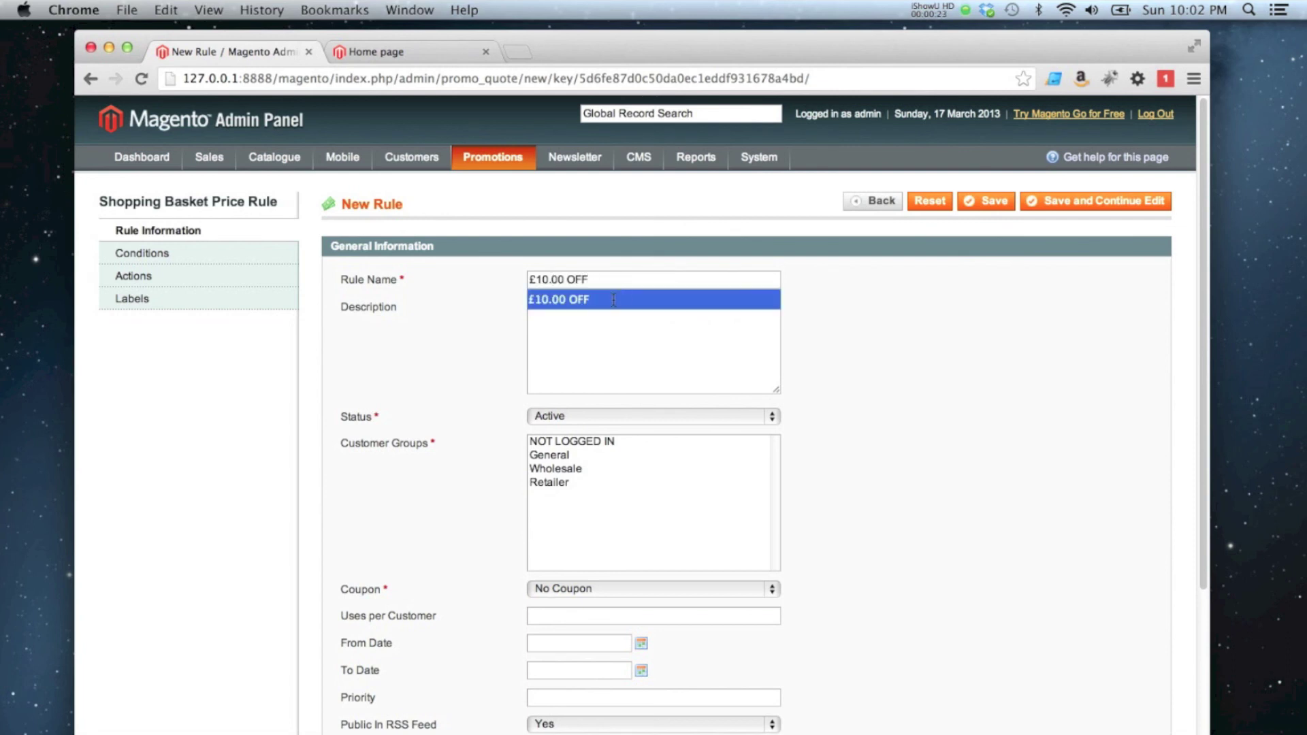
{"action": "left_click", "coordinate": [542, 300]}
{"action": "left_click", "coordinate": [589, 320]}
{"action": "type", "text": "£10.00 OFF"}
Step: Select all four customer groups and require the specific voucher code TENPOUNDSOFF
{"action": "left_click", "coordinate": [558, 442]}
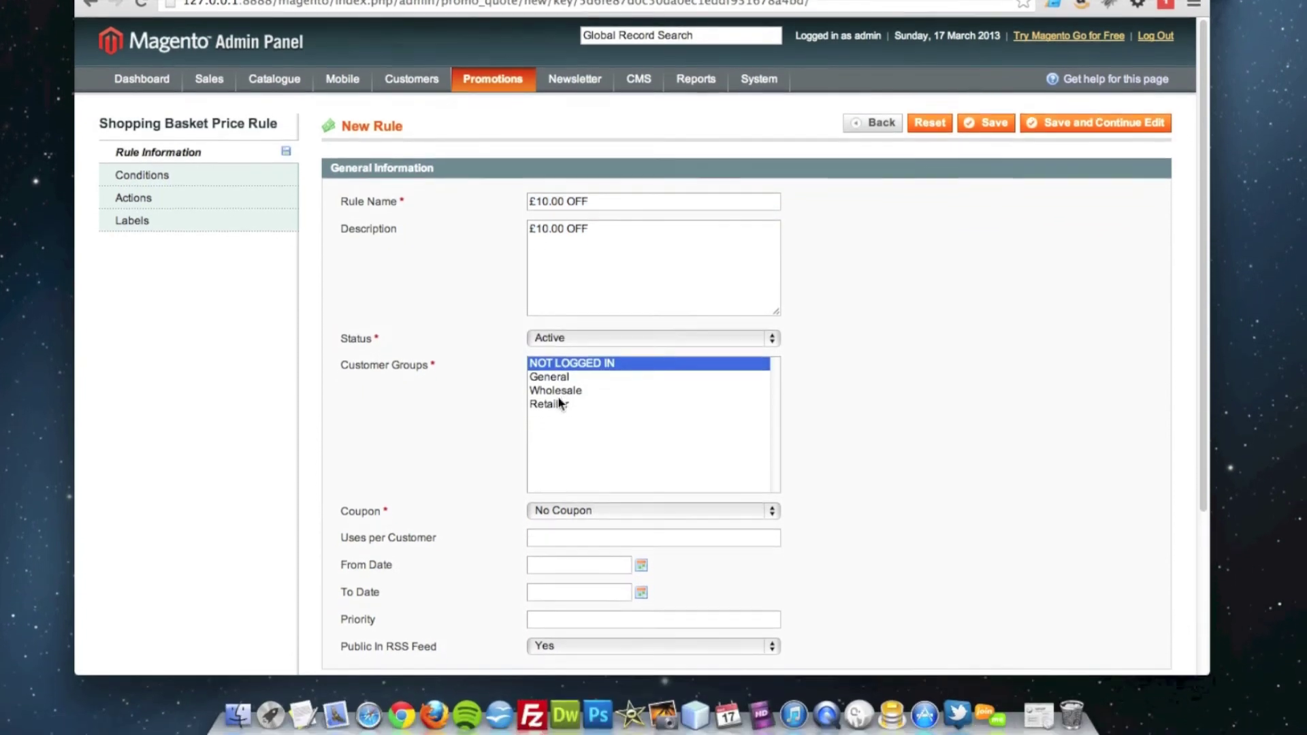
{"action": "left_click", "coordinate": [558, 426], "text": "shift"}
{"action": "scroll", "coordinate": [456, 410], "scroll_direction": "down", "scroll_amount": 3}
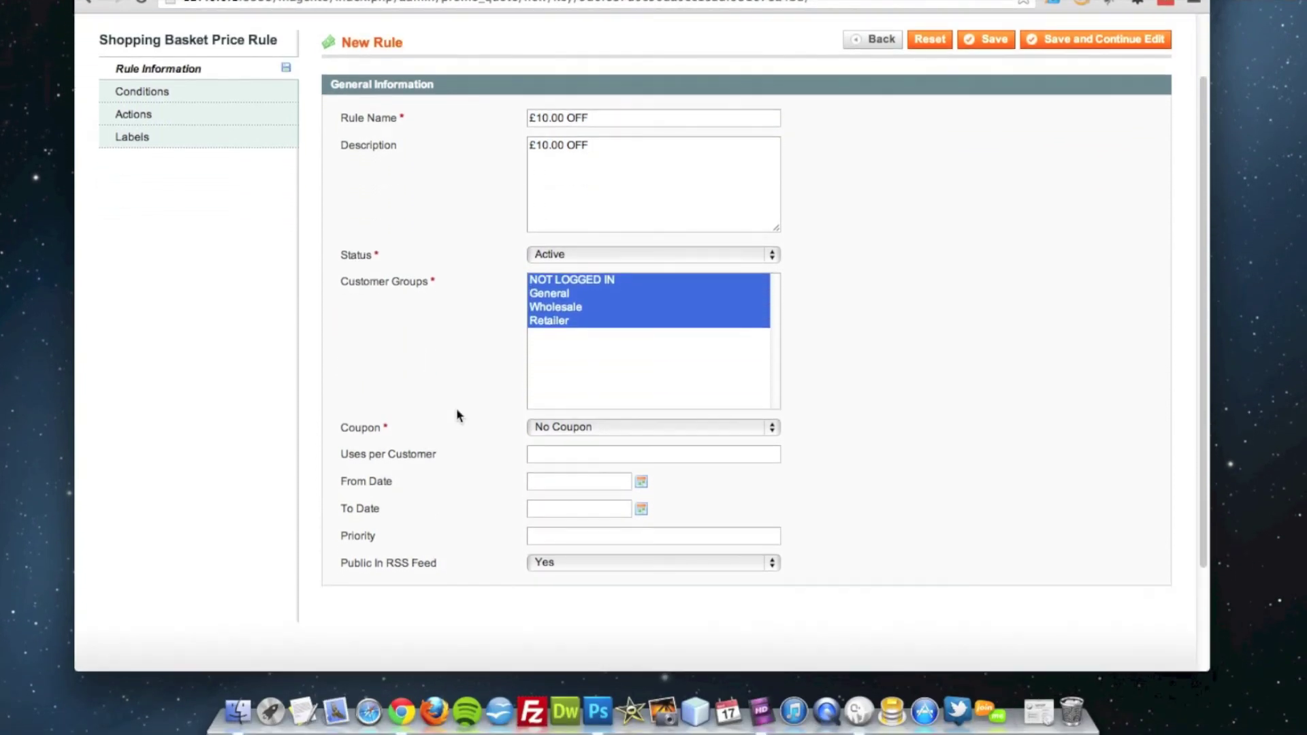
{"action": "left_click", "coordinate": [563, 427]}
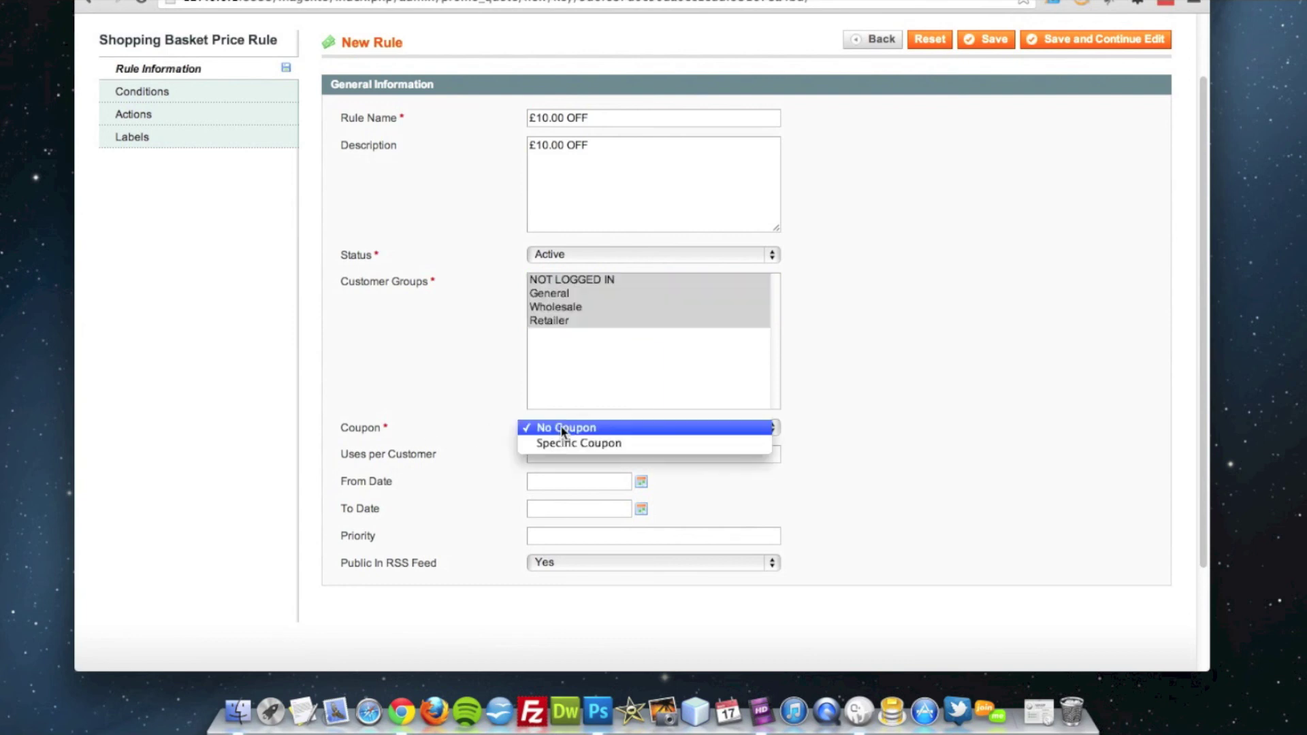
{"action": "left_click", "coordinate": [562, 444]}
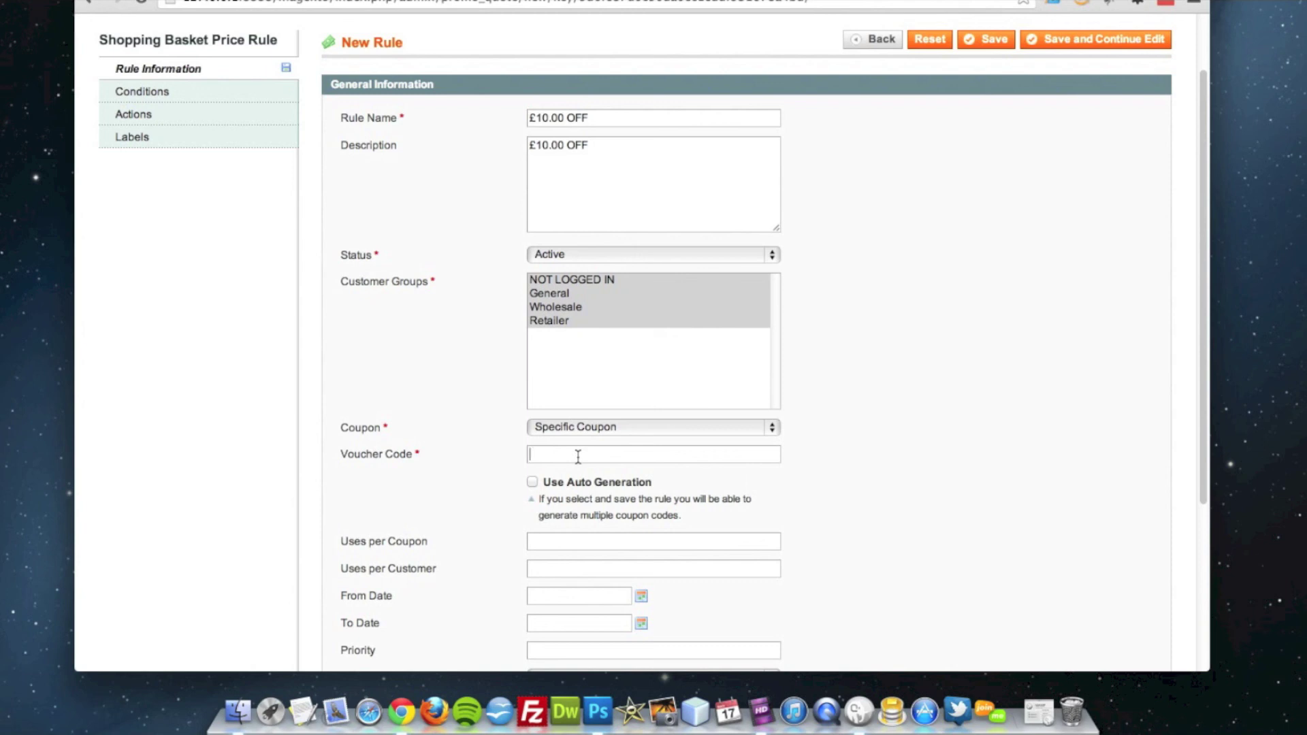
{"action": "type", "text": "TENPOUNDSOFF"}
{"action": "key", "text": "super+a"}
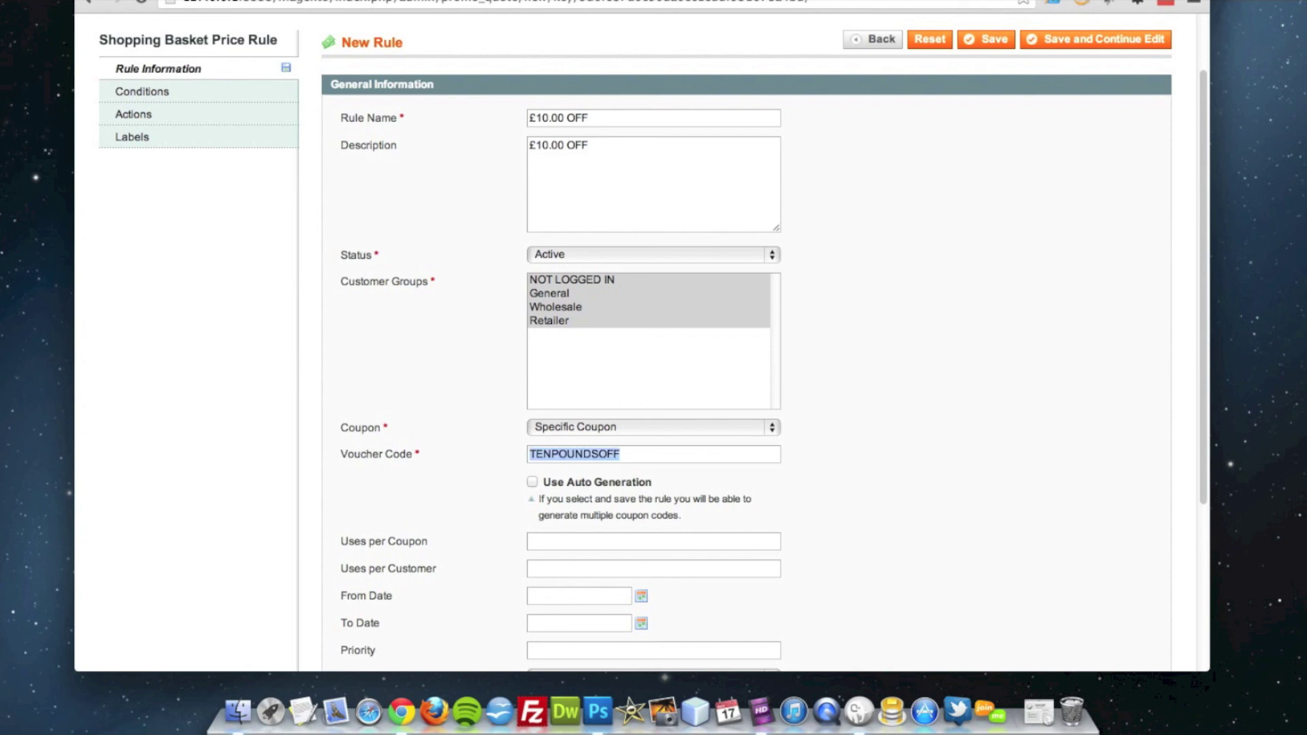
{"action": "left_click", "coordinate": [845, 397]}
Step: Leave the uses per coupon and uses per customer limits empty
{"action": "scroll", "coordinate": [842, 402], "scroll_direction": "down", "scroll_amount": 1}
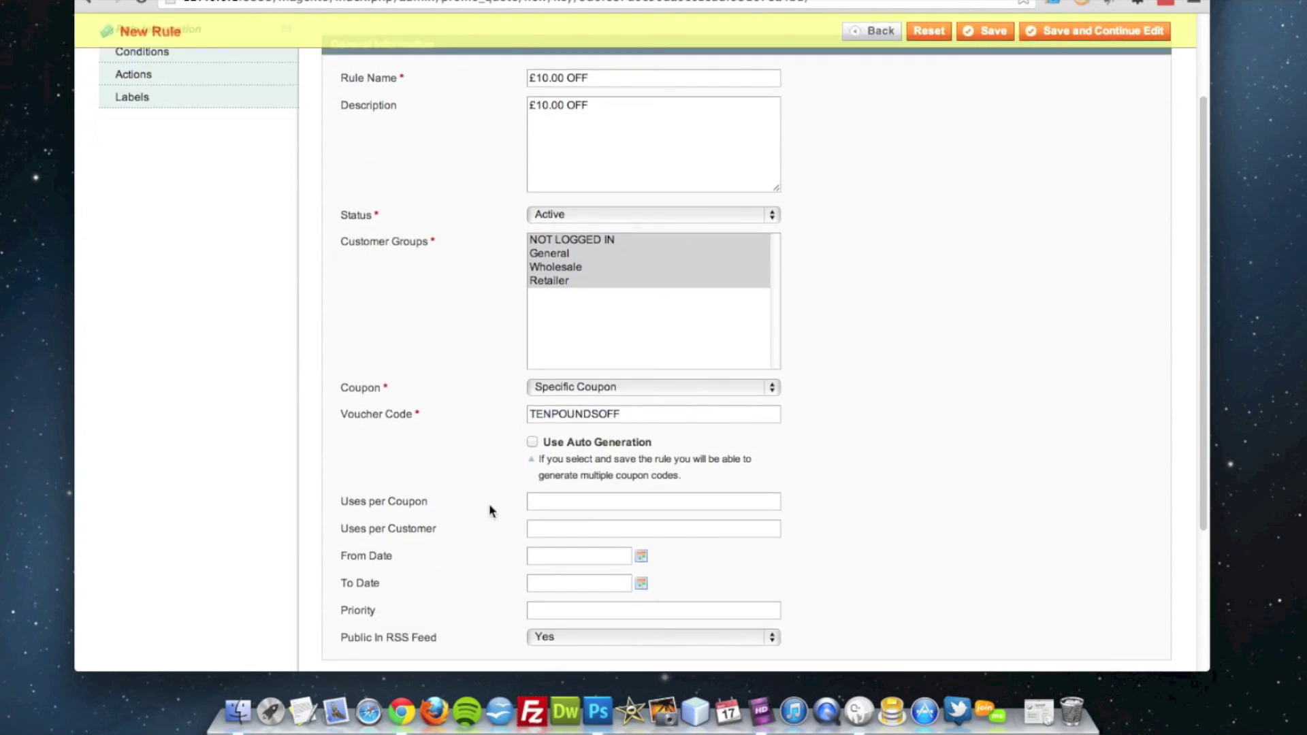
{"action": "scroll", "coordinate": [435, 516], "scroll_direction": "down", "scroll_amount": 5}
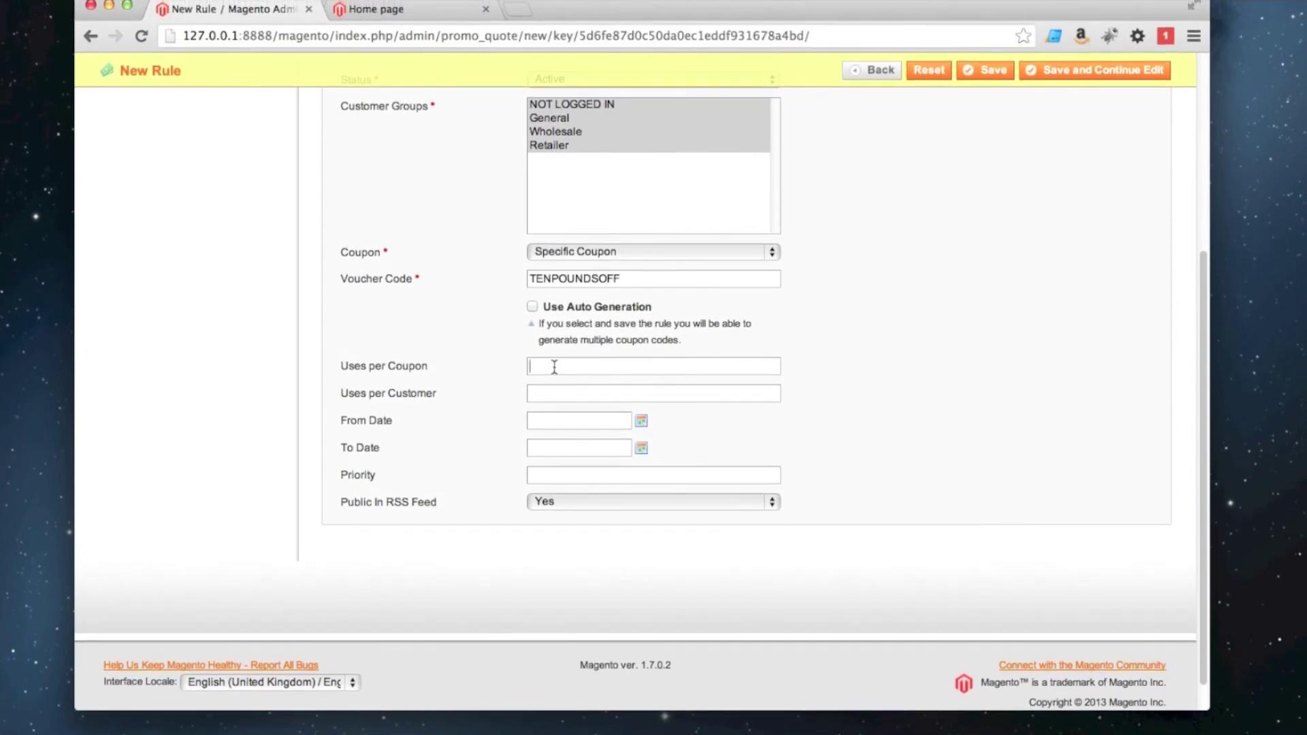
{"action": "key", "text": "Tab"}
{"action": "type", "text": "1"}
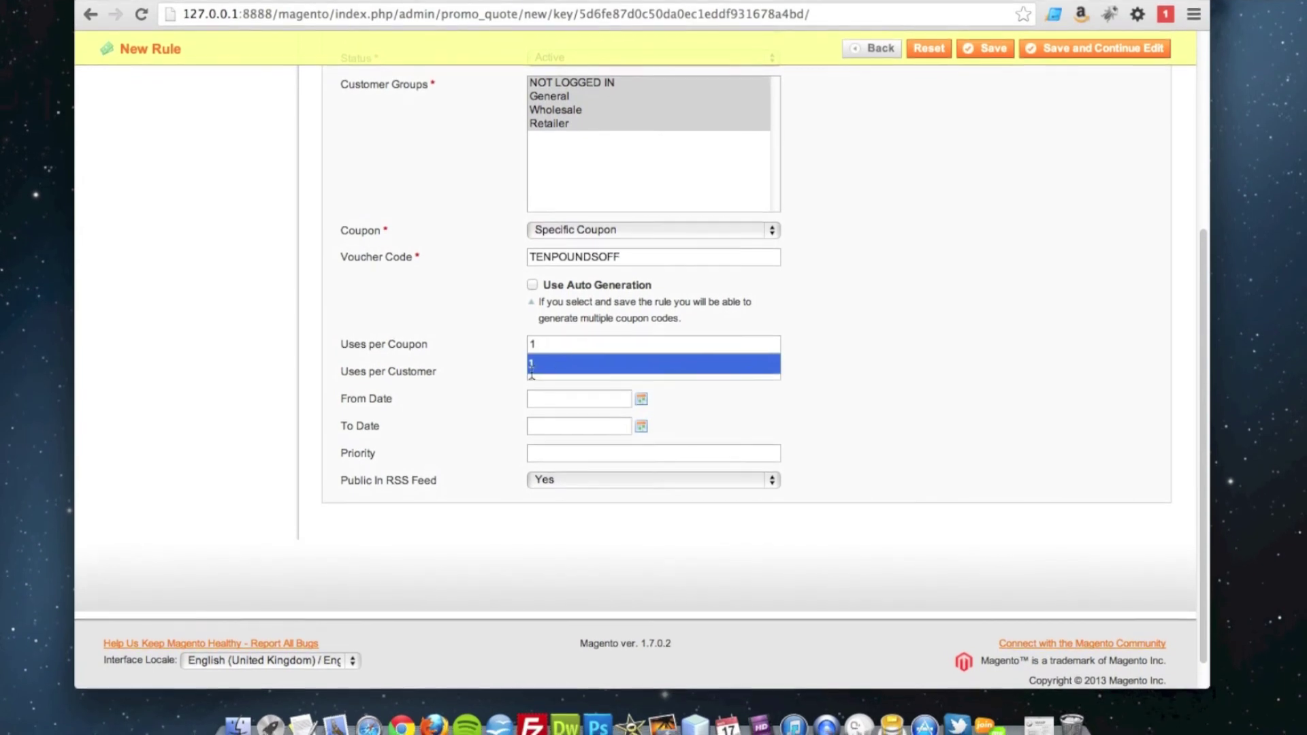
{"action": "left_click", "coordinate": [545, 376]}
{"action": "type", "text": "1"}
{"action": "left_click", "coordinate": [874, 363]}
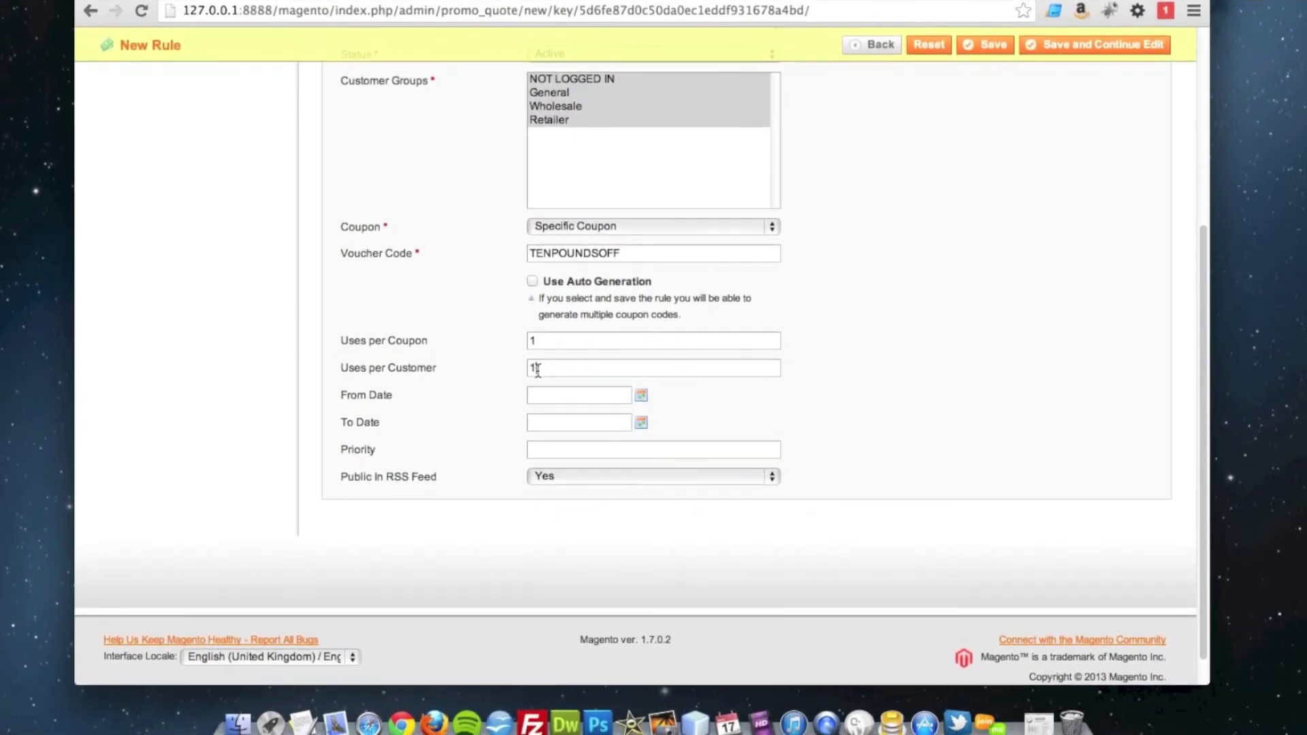
{"action": "left_click", "coordinate": [541, 372]}
{"action": "key", "text": "BackSpace"}
{"action": "left_click", "coordinate": [554, 345]}
{"action": "key", "text": "BackSpace"}
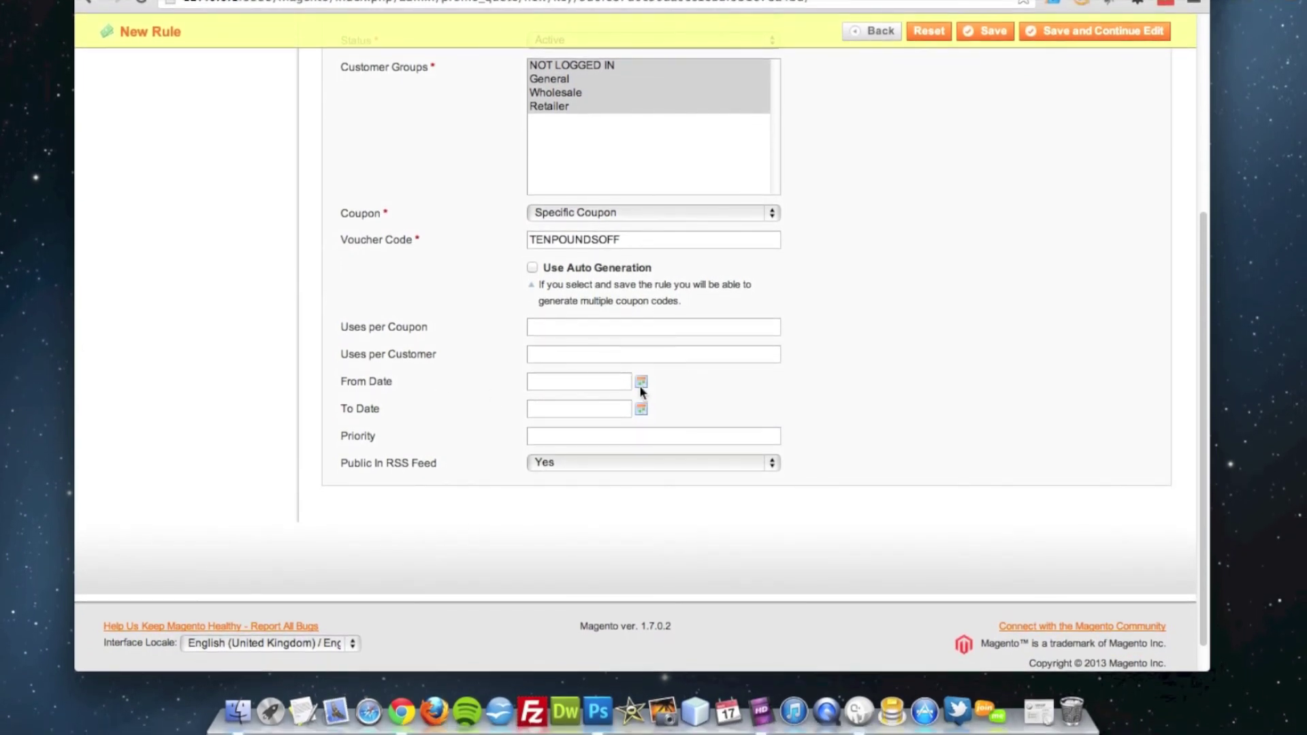
Step: Leave the From and To dates blank, clearing the 17 and 24 March 2013 picks
{"action": "left_click", "coordinate": [641, 382]}
{"action": "left_click", "coordinate": [482, 522]}
{"action": "left_click", "coordinate": [641, 409]}
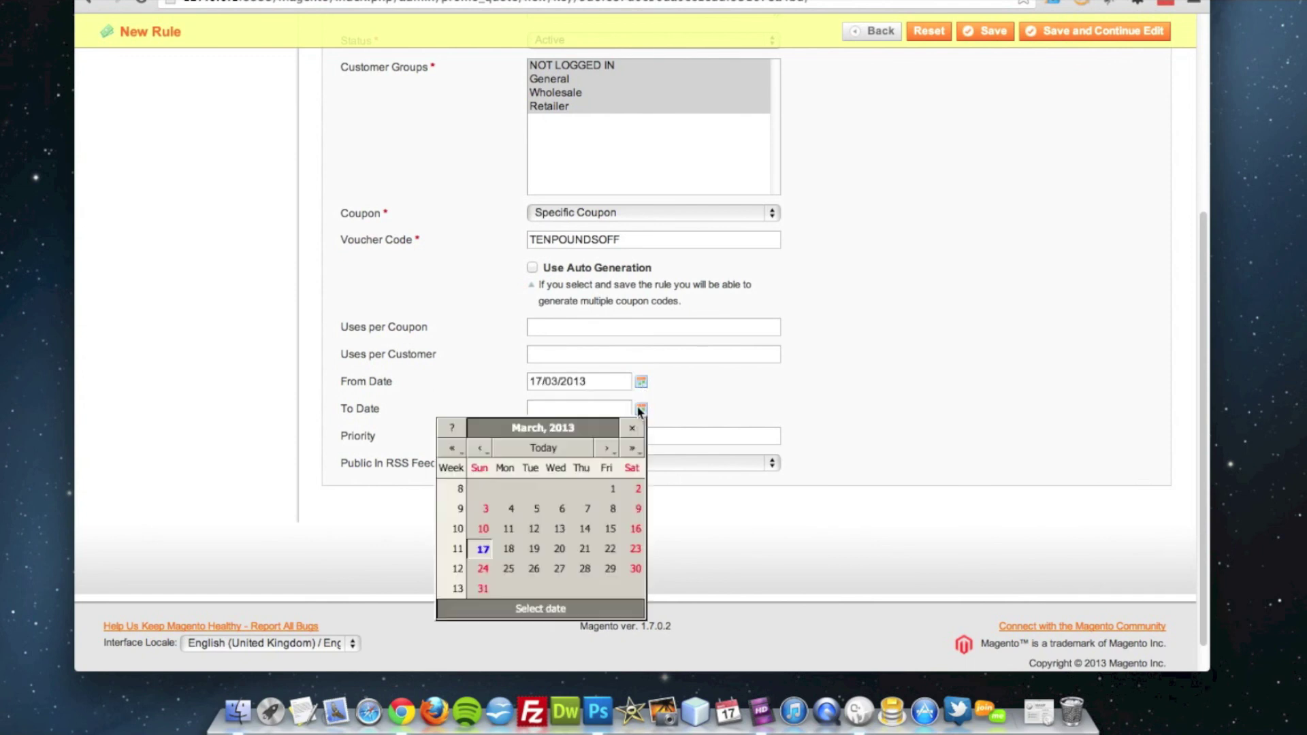
{"action": "left_click", "coordinate": [482, 568]}
{"action": "left_click_drag", "start_coordinate": [601, 407], "coordinate": [474, 402]}
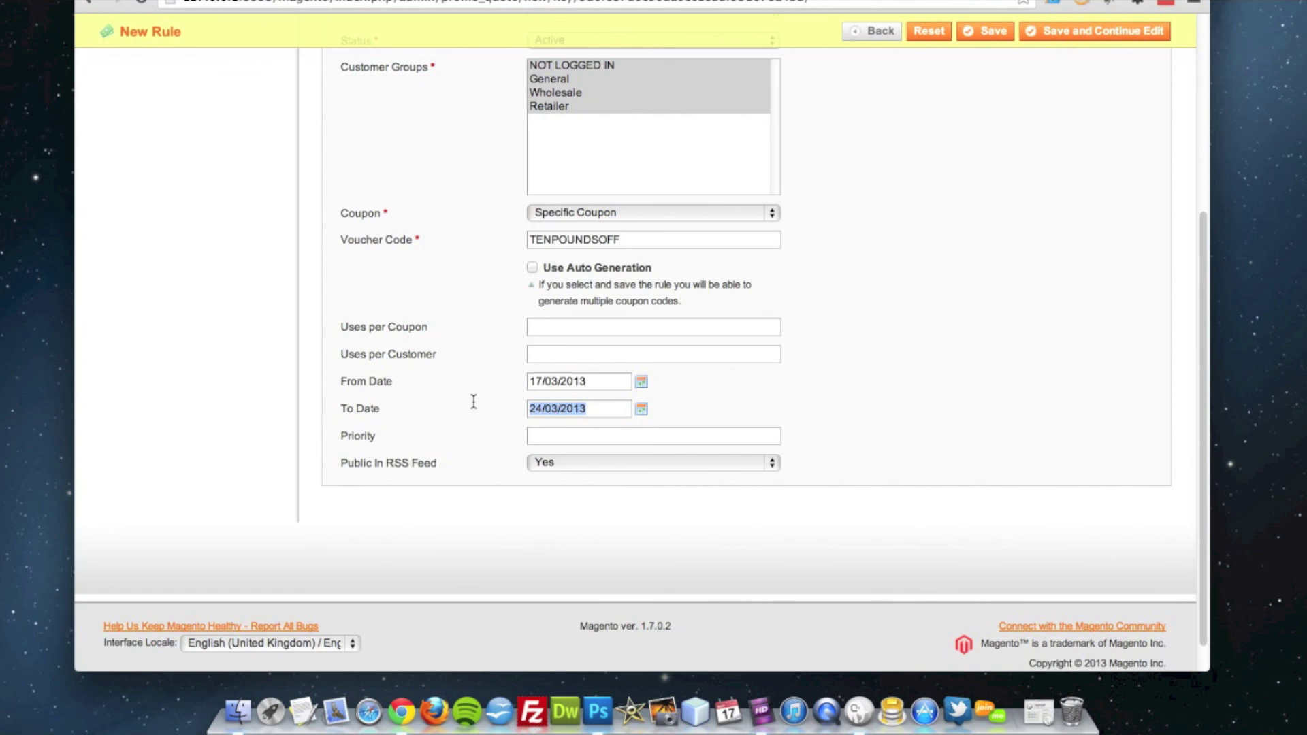
{"action": "key", "text": "BackSpace"}
{"action": "left_click_drag", "start_coordinate": [600, 381], "coordinate": [432, 379]}
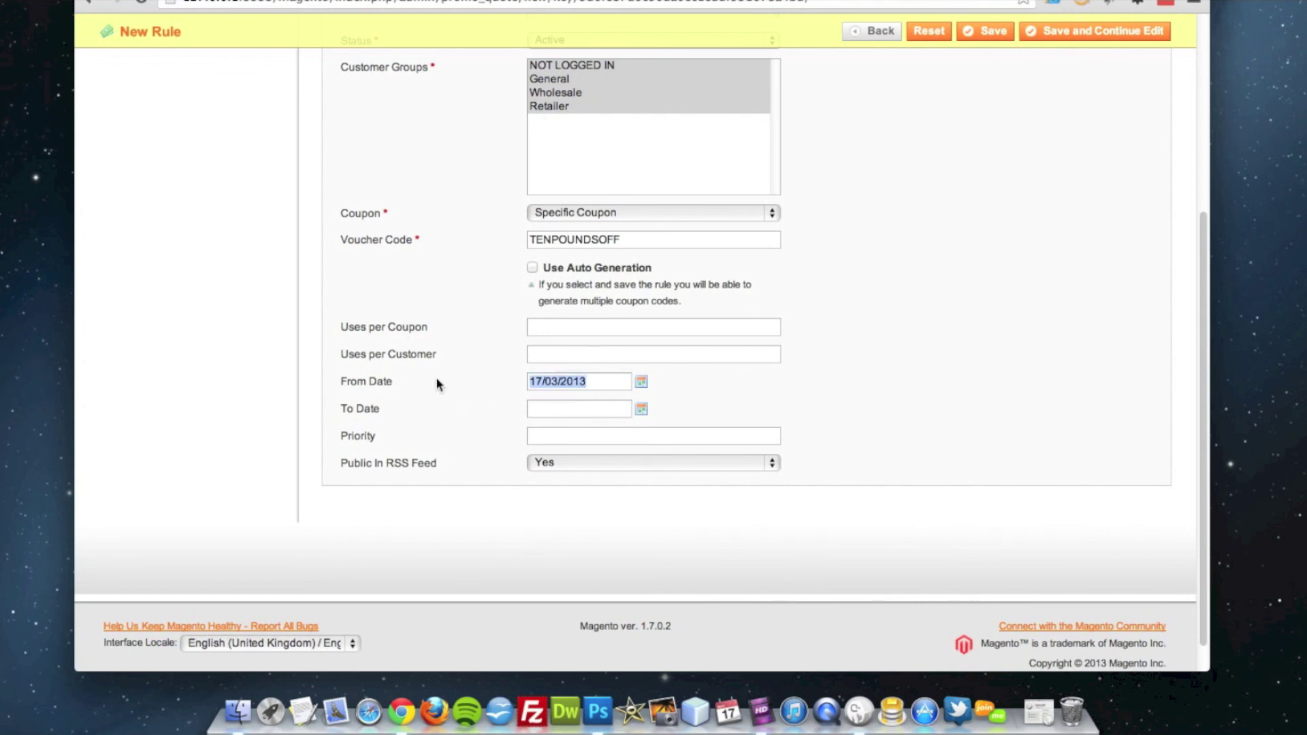
{"action": "key", "text": "BackSpace"}
Step: Set the rule priority to 1 and show the Conditions section
{"action": "left_click", "coordinate": [576, 434]}
{"action": "type", "text": "1"}
{"action": "scroll", "coordinate": [305, 473], "scroll_direction": "up", "scroll_amount": 3}
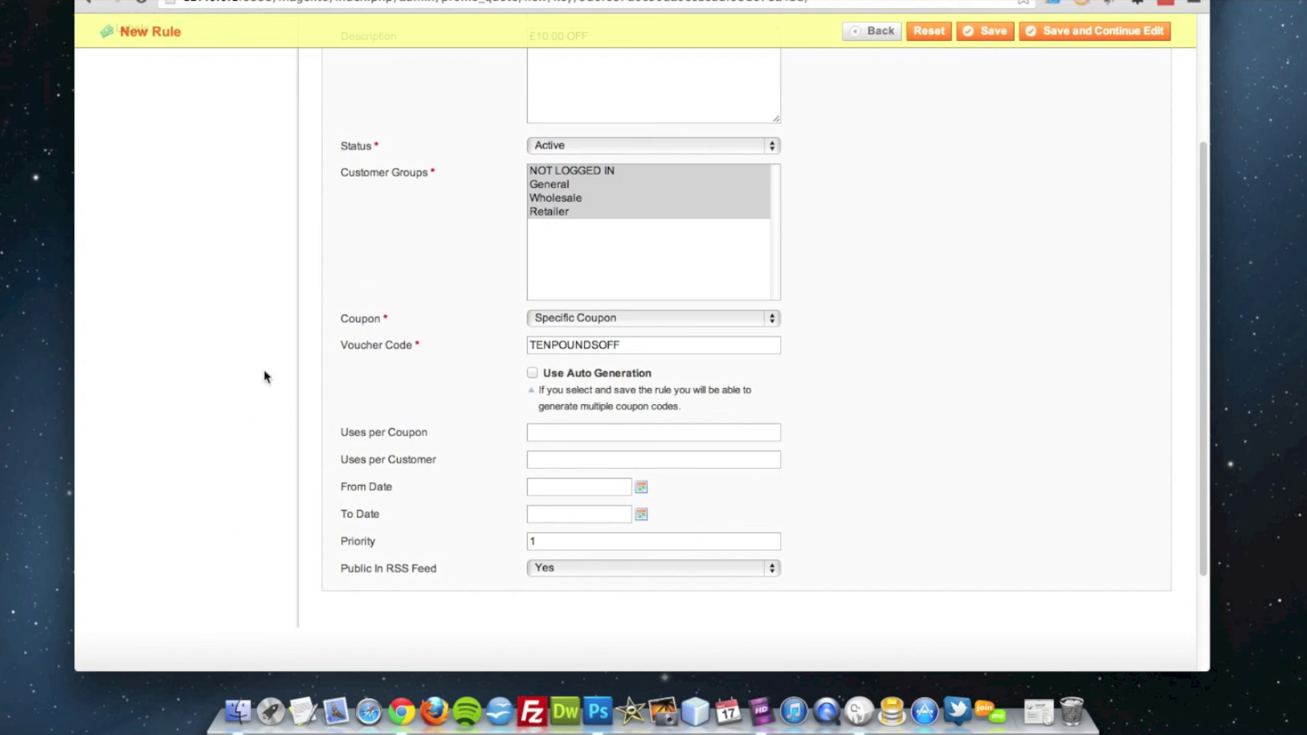
{"action": "scroll", "coordinate": [252, 378], "scroll_direction": "up", "scroll_amount": 5}
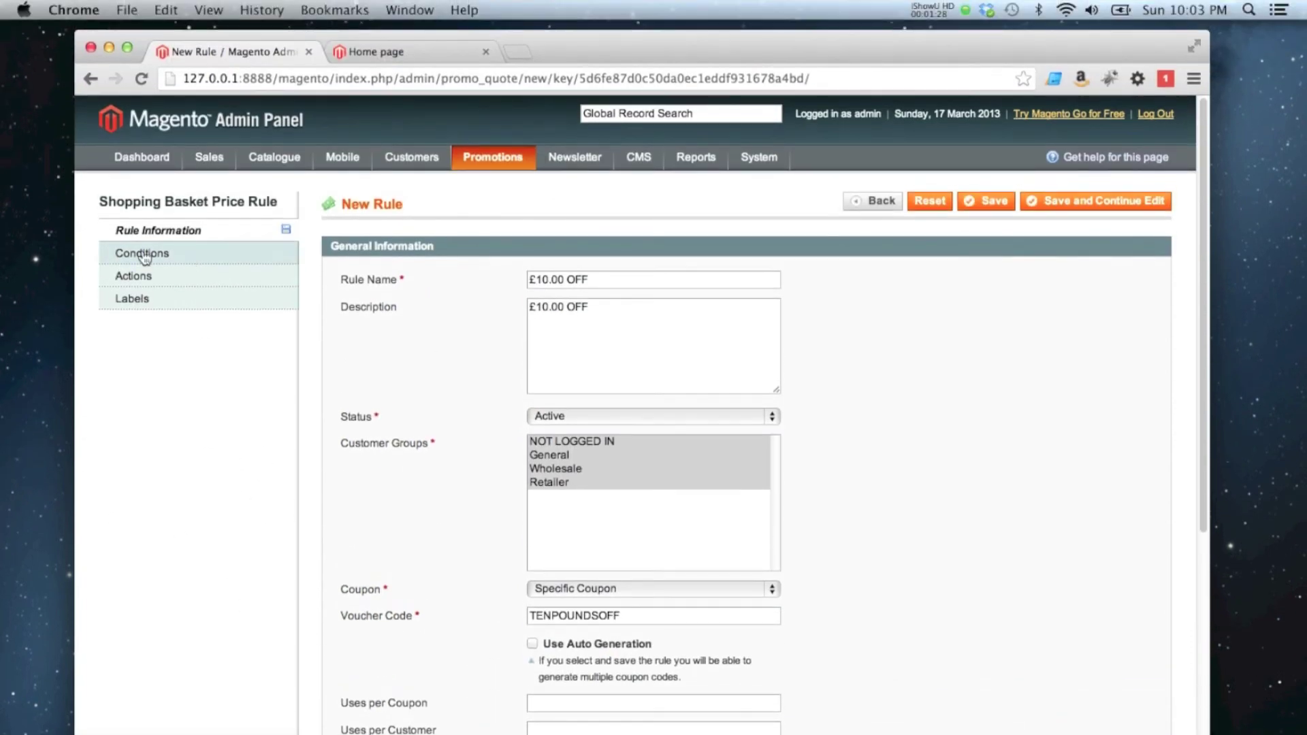
{"action": "left_click", "coordinate": [143, 177]}
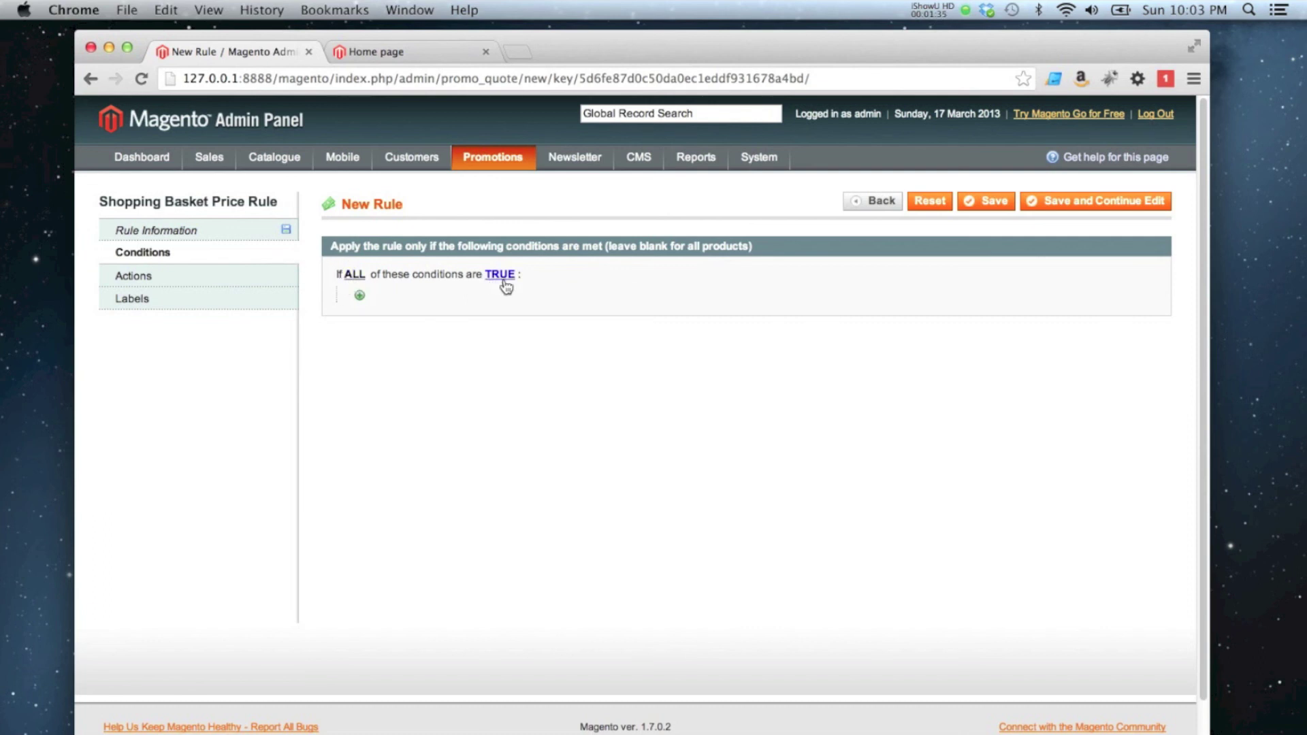
Step: Add the condition Subtotal greater than 22.00 to the rule
{"action": "left_click", "coordinate": [359, 295]}
{"action": "left_click", "coordinate": [377, 297]}
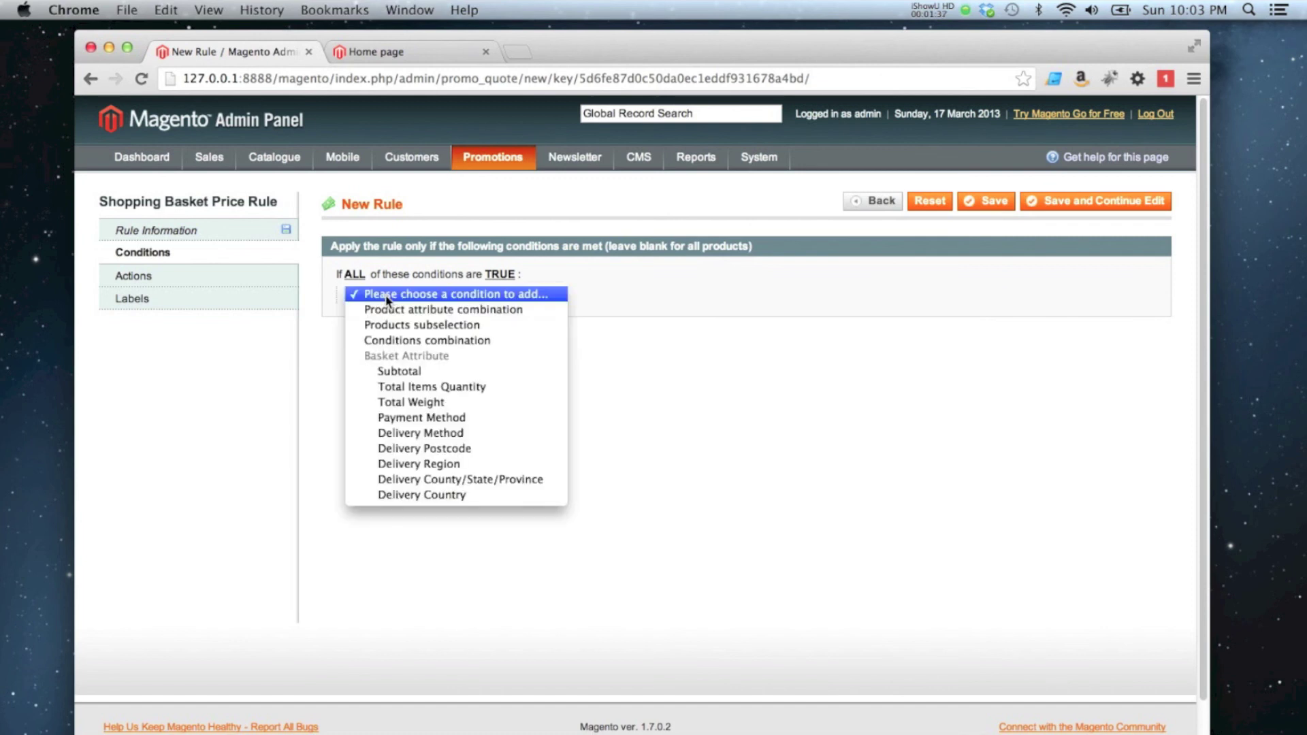
{"action": "left_click", "coordinate": [422, 371]}
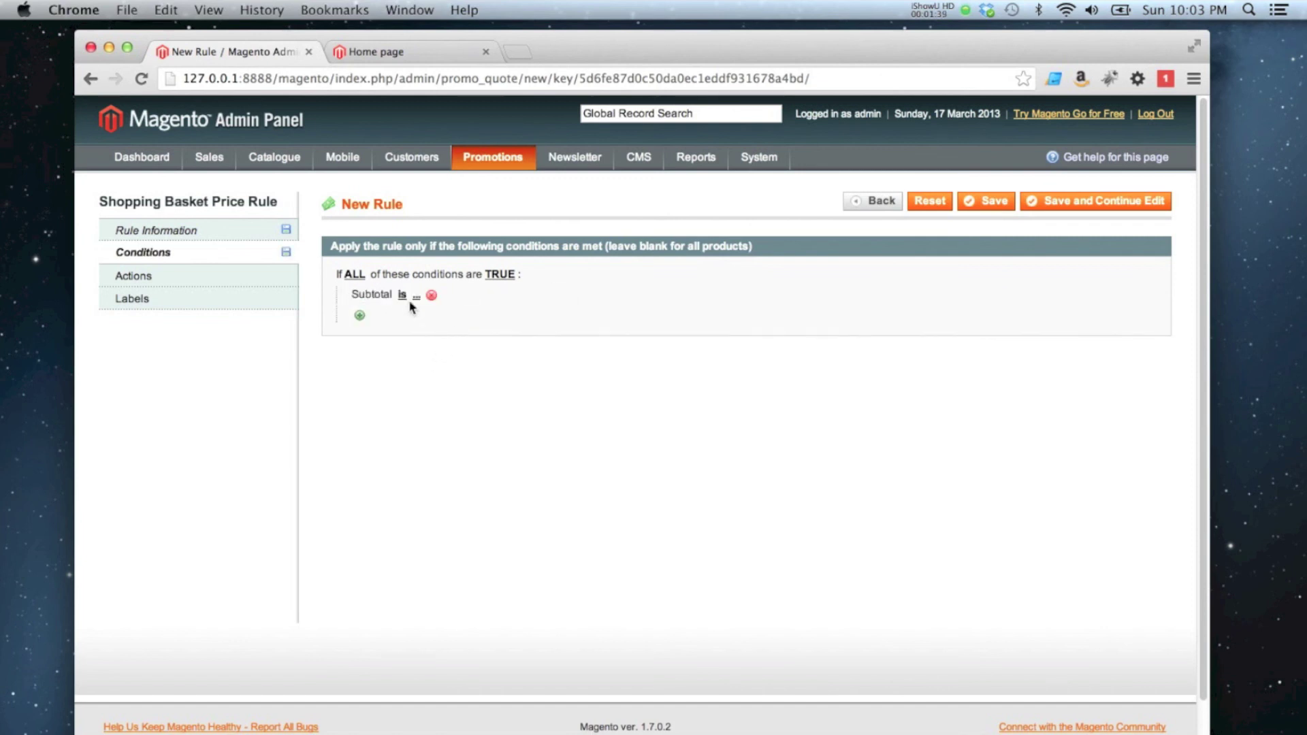
{"action": "left_click", "coordinate": [403, 296]}
{"action": "left_click", "coordinate": [412, 294]}
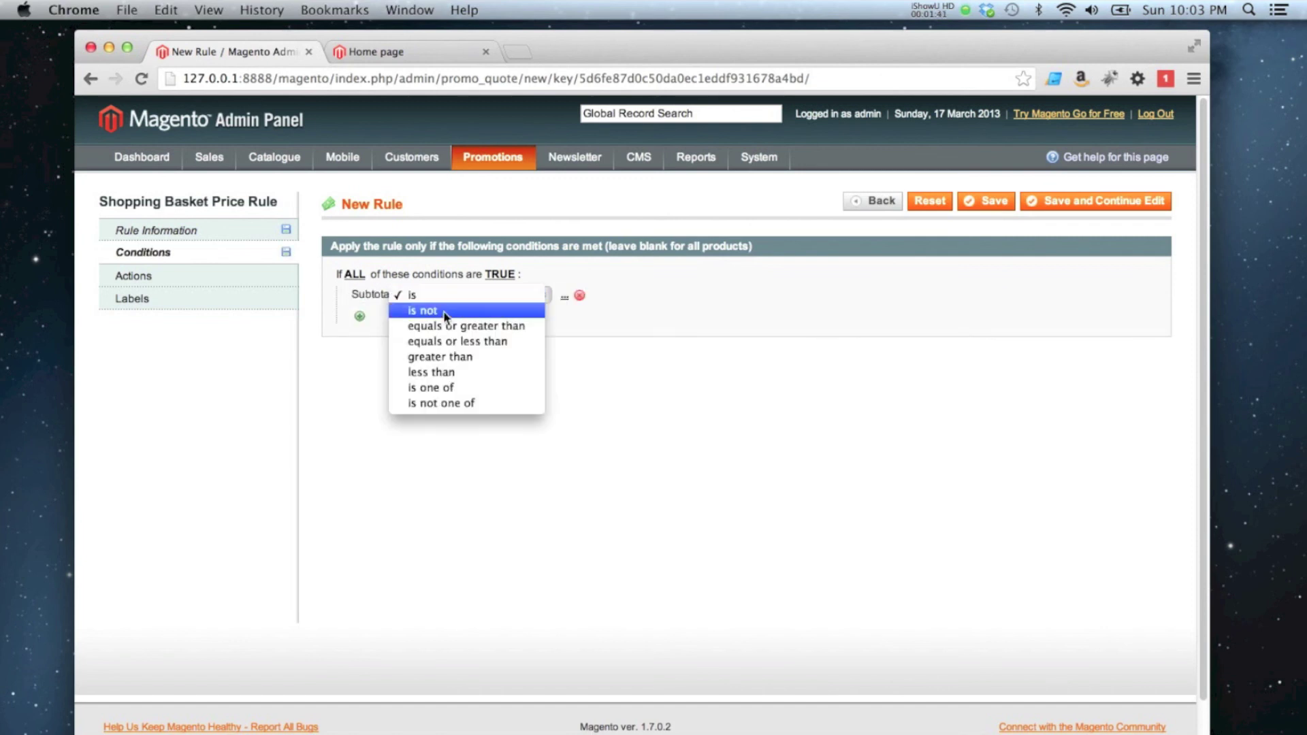
{"action": "left_click", "coordinate": [457, 357]}
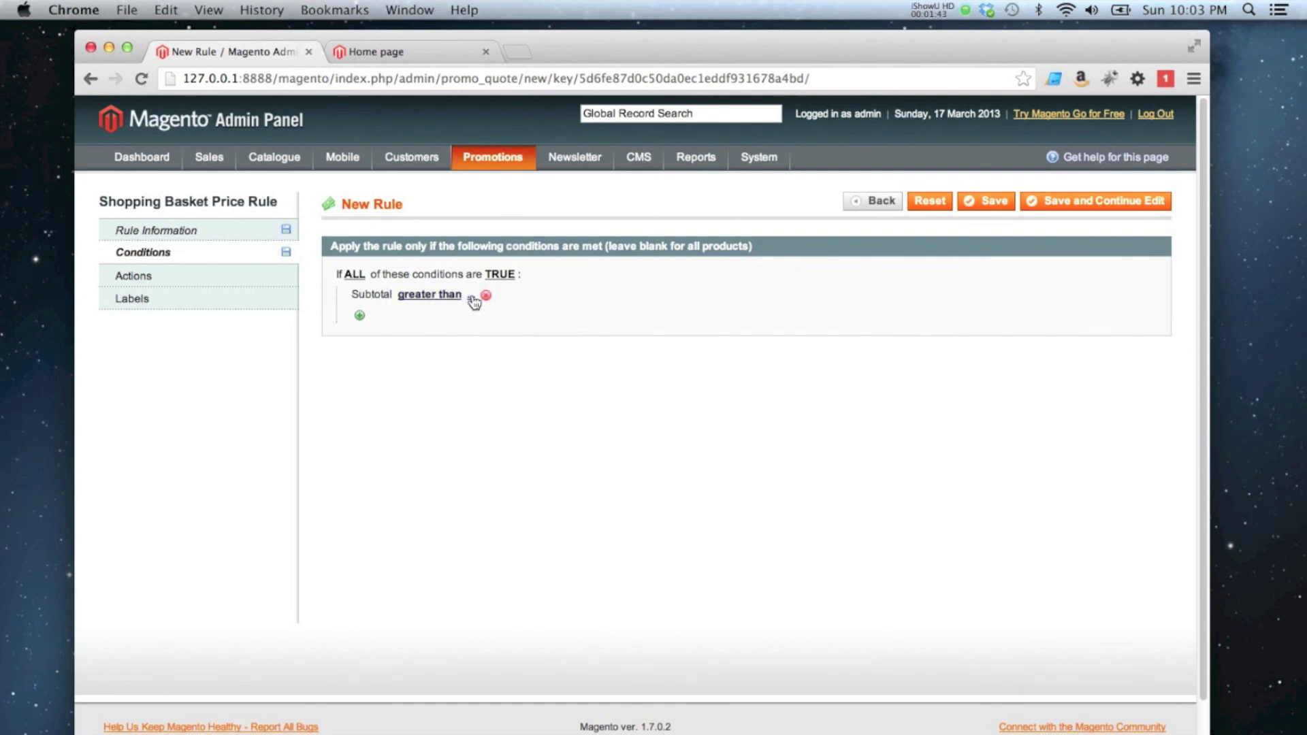
{"action": "left_click", "coordinate": [472, 295]}
{"action": "type", "text": "22.0"}
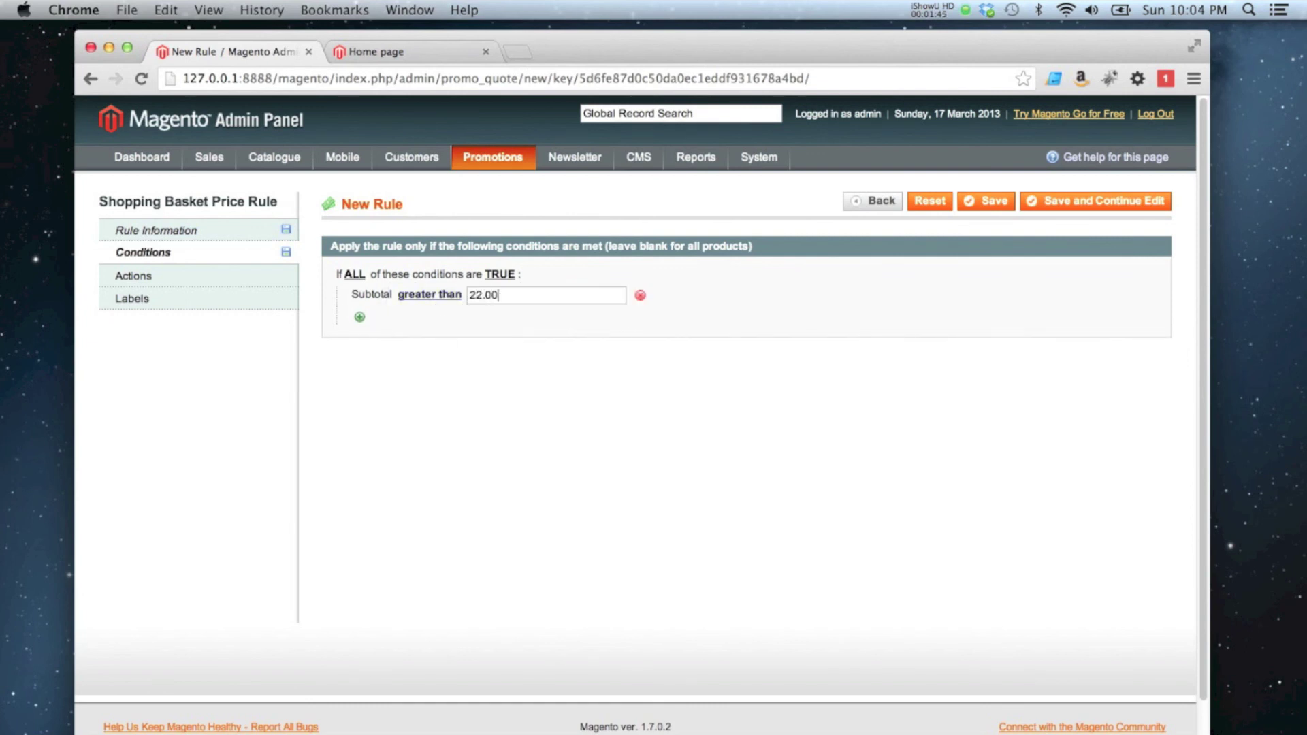
{"action": "left_click", "coordinate": [543, 338]}
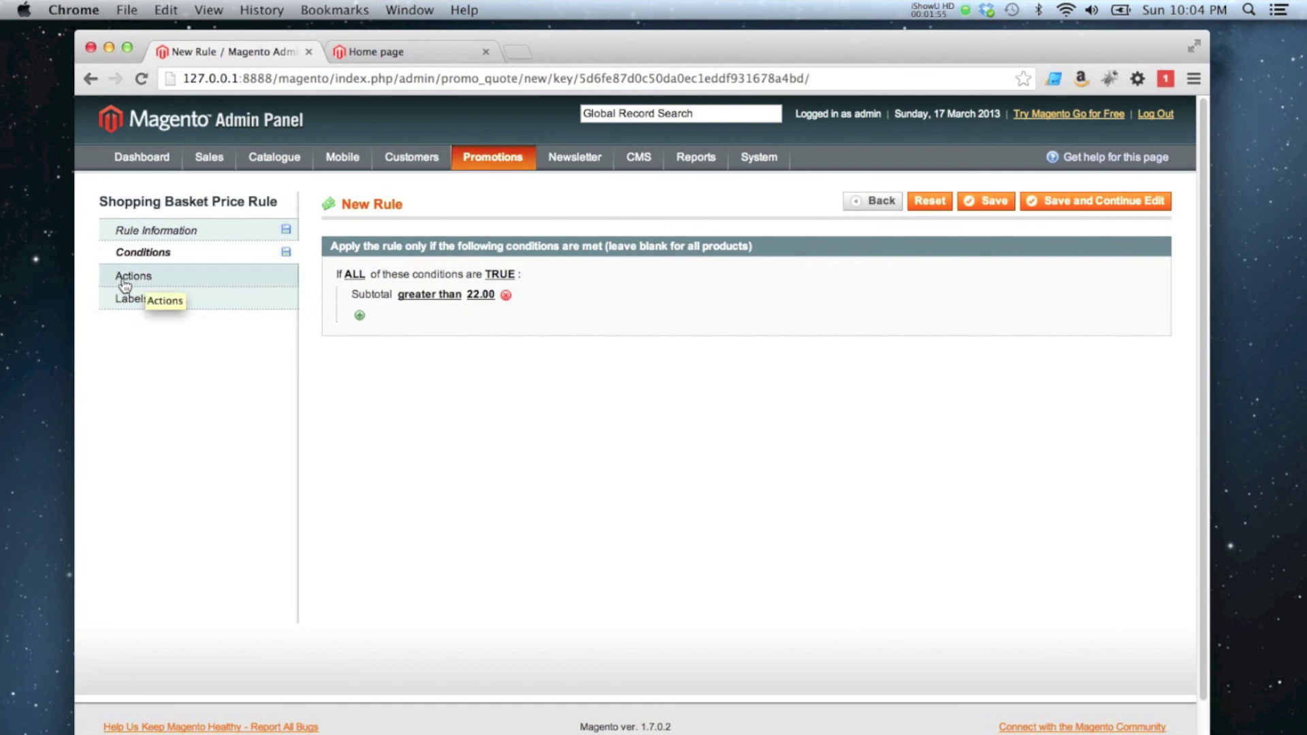
Step: Set the action to a fixed 10.00 discount on the whole basket
{"action": "left_click", "coordinate": [182, 279]}
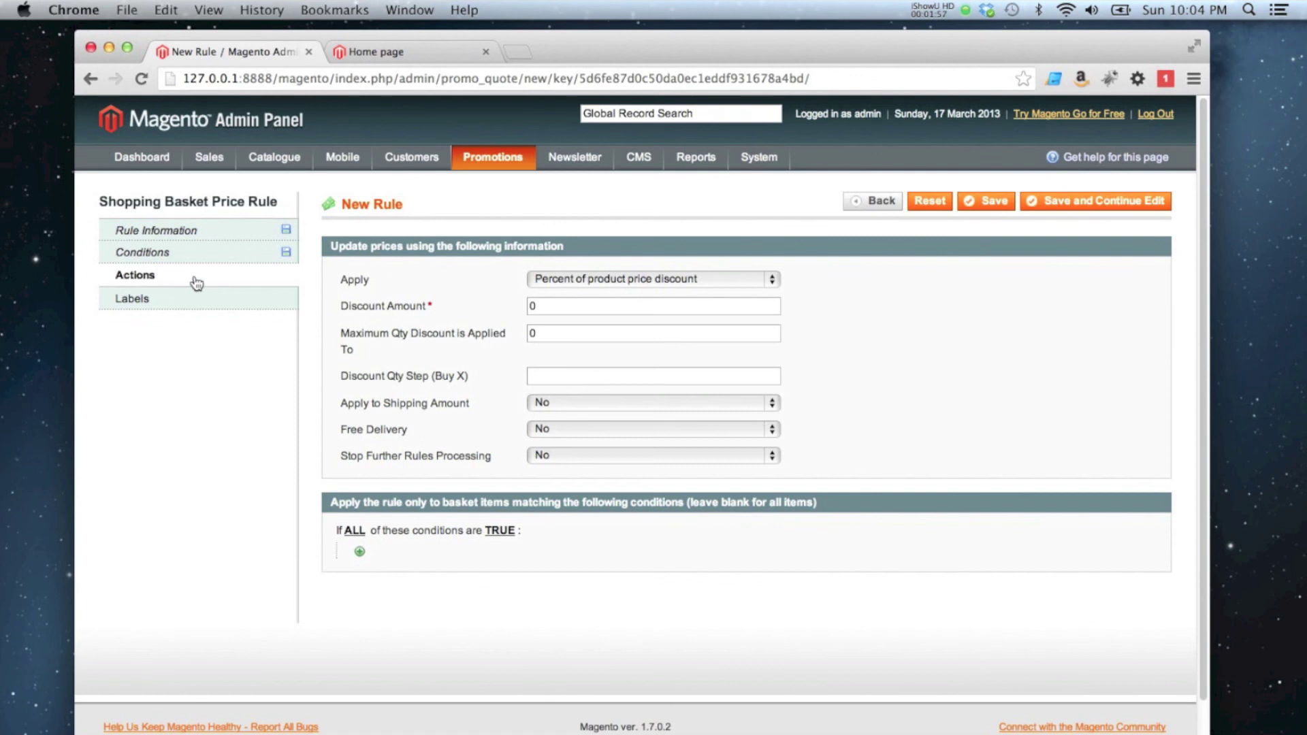
{"action": "left_click", "coordinate": [544, 280]}
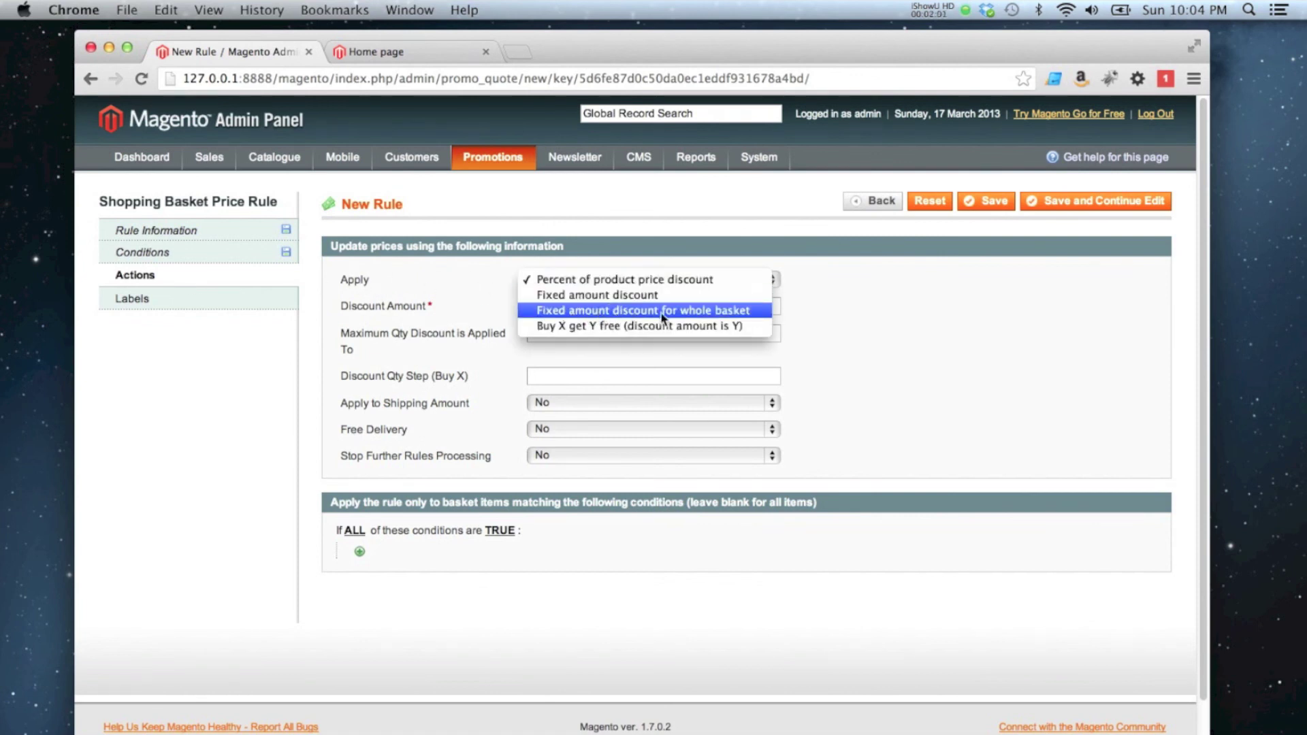
{"action": "key", "text": "Escape"}
{"action": "left_click", "coordinate": [698, 317]}
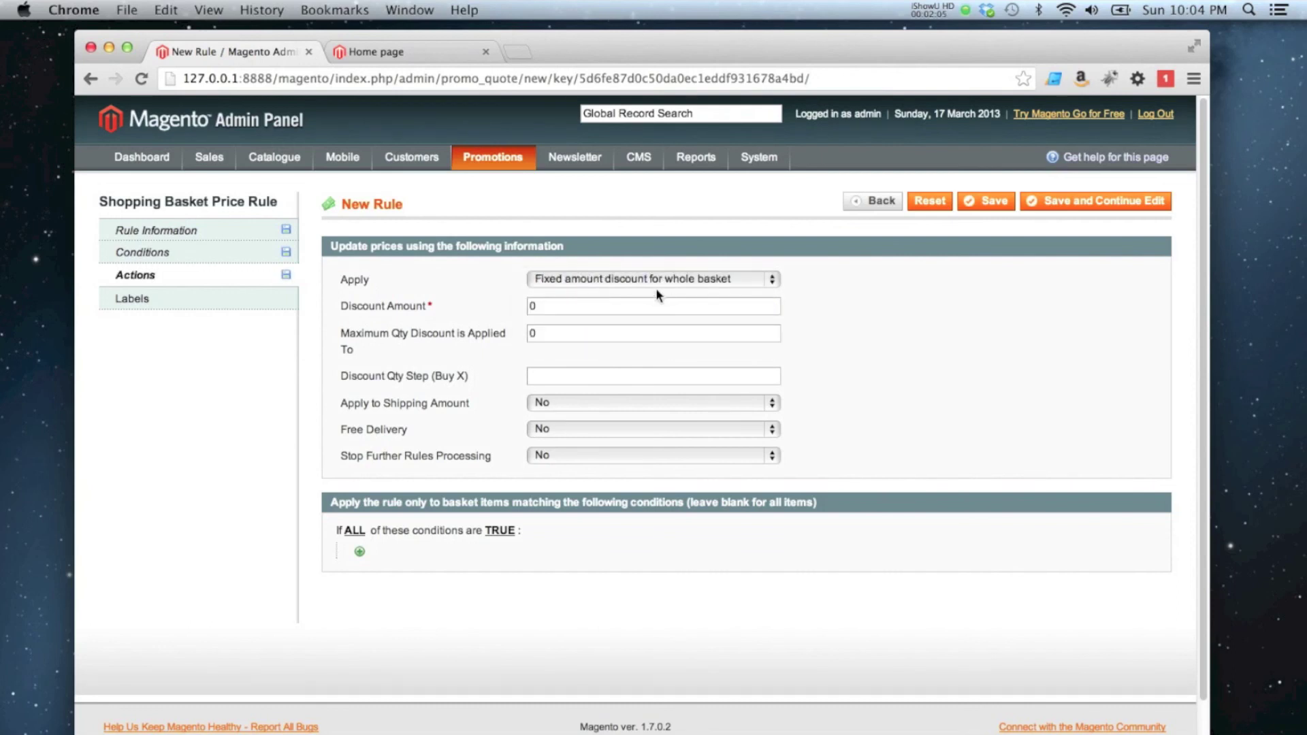
{"action": "double_click", "coordinate": [584, 306]}
{"action": "type", "text": "10.00"}
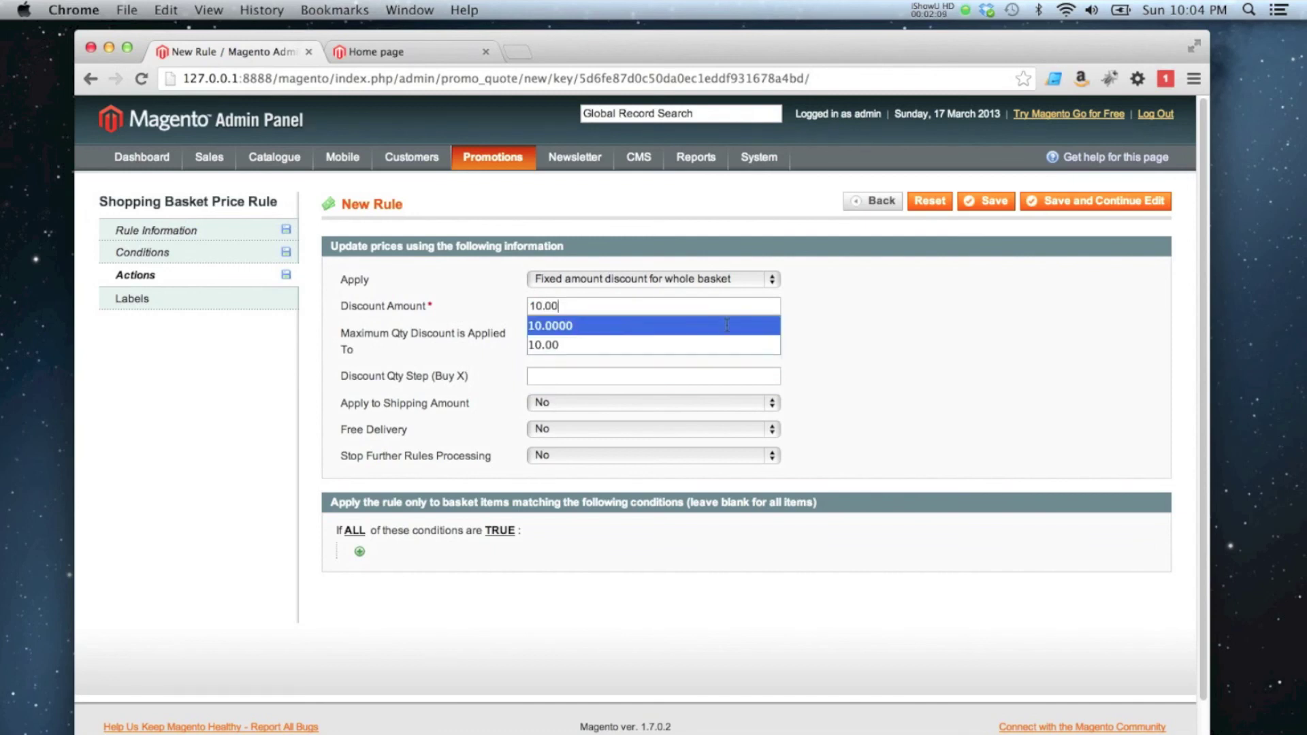
{"action": "left_click", "coordinate": [868, 315]}
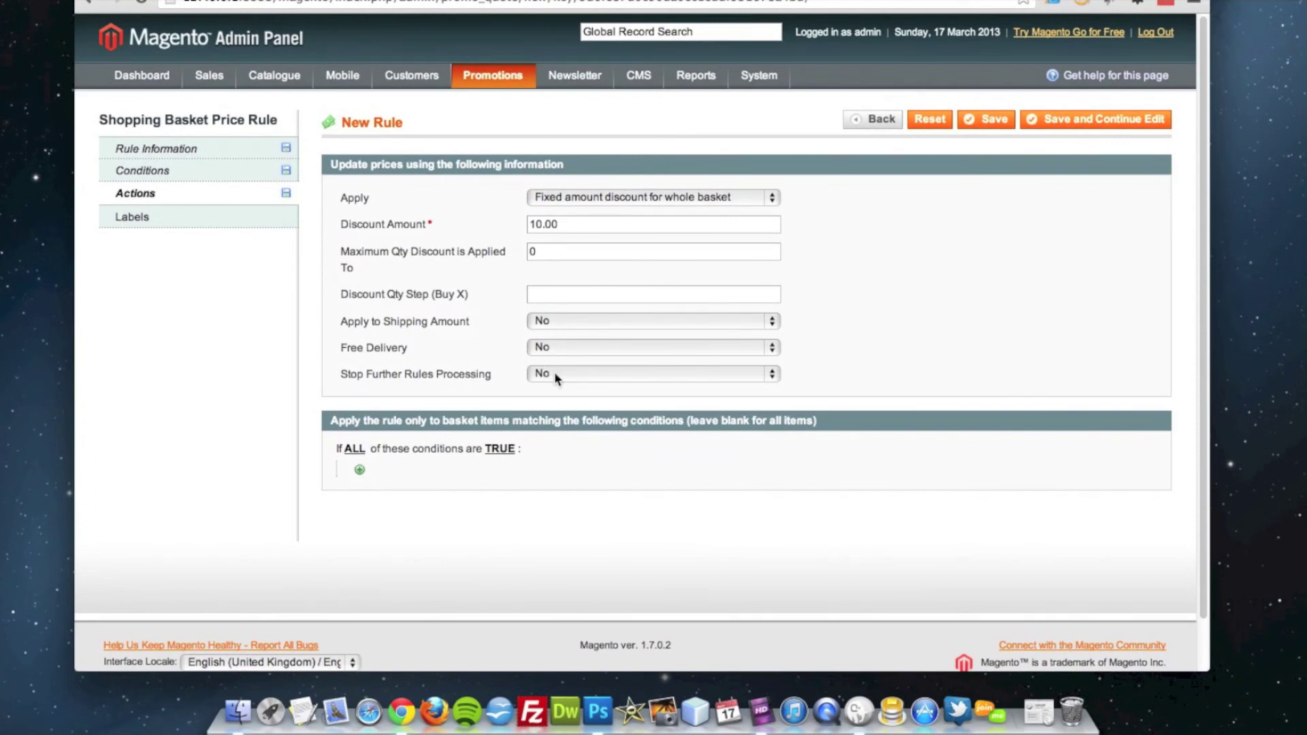
Step: Keep Stop Further Rules Processing set to No
{"action": "left_click", "coordinate": [556, 372]}
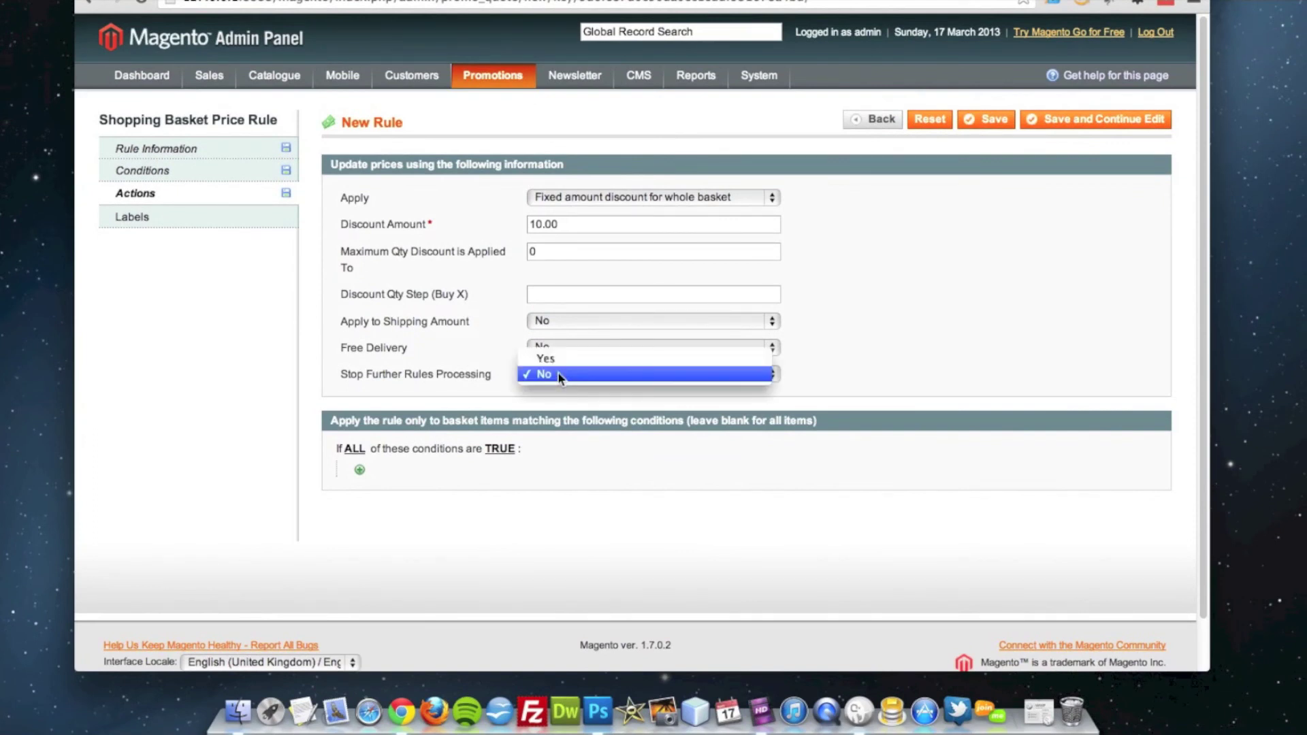
{"action": "left_click", "coordinate": [437, 367]}
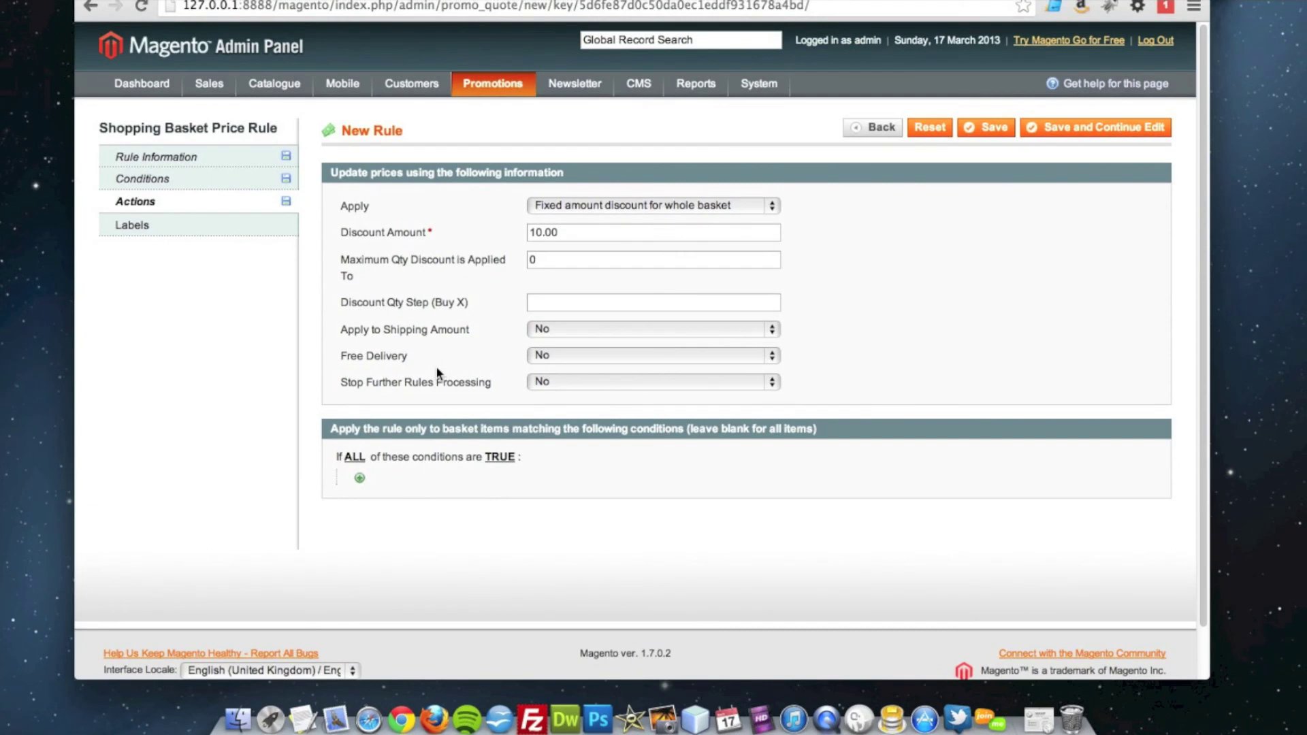
{"action": "left_click", "coordinate": [545, 382]}
{"action": "left_click", "coordinate": [544, 367]}
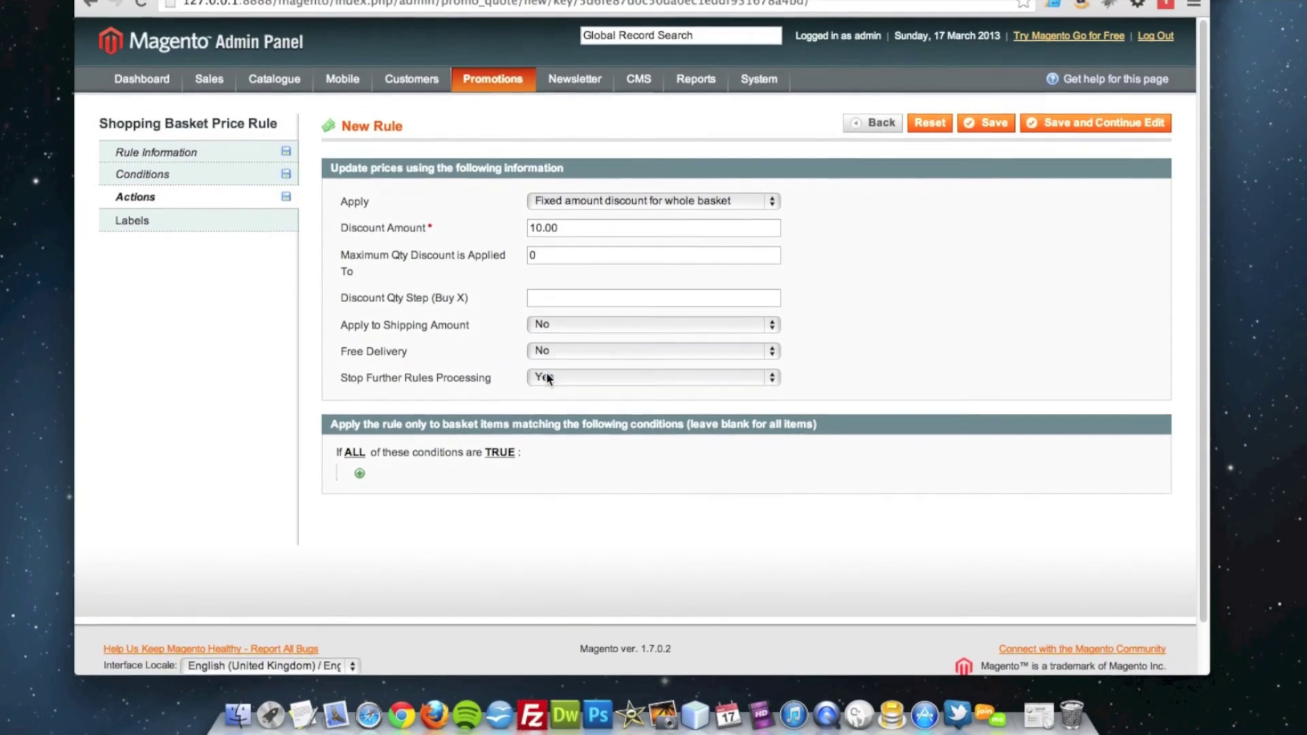
{"action": "left_click", "coordinate": [549, 382]}
{"action": "left_click", "coordinate": [550, 387]}
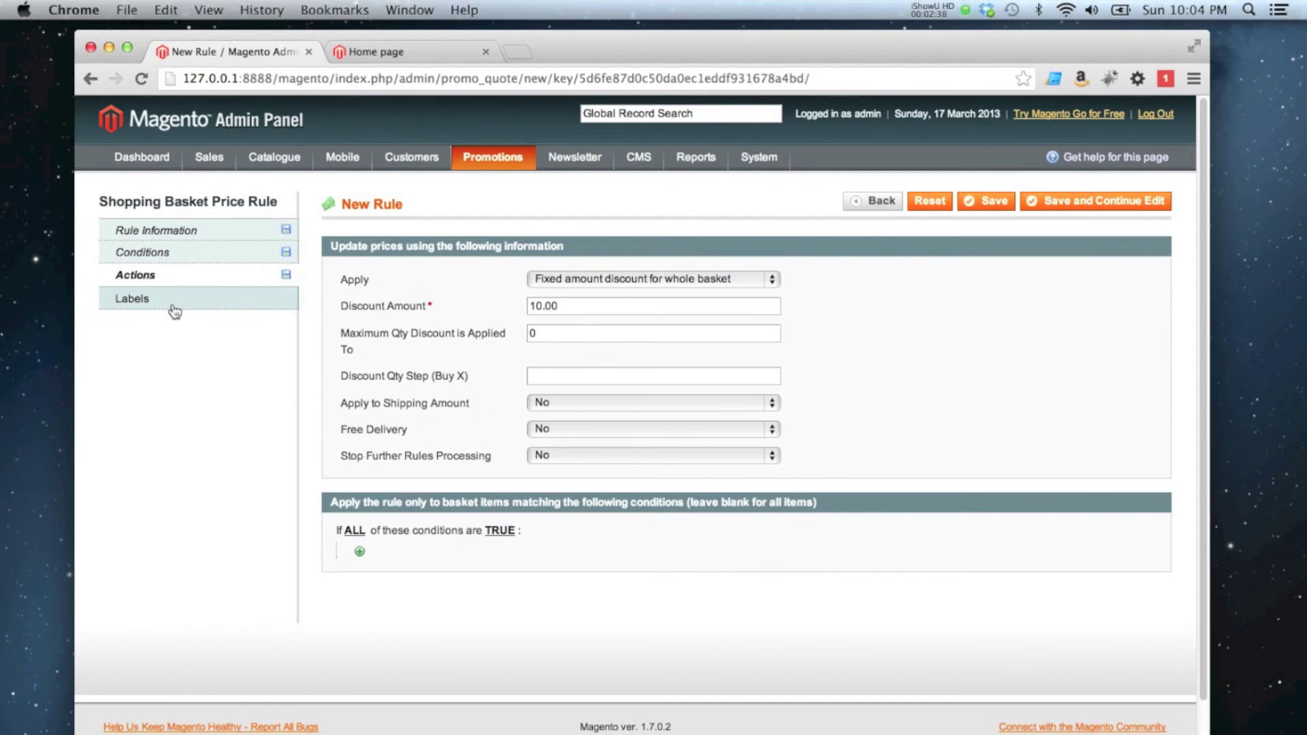
Step: Enter '£10 OFF VOUCHER' as the default rule label for all store views
{"action": "left_click", "coordinate": [170, 271]}
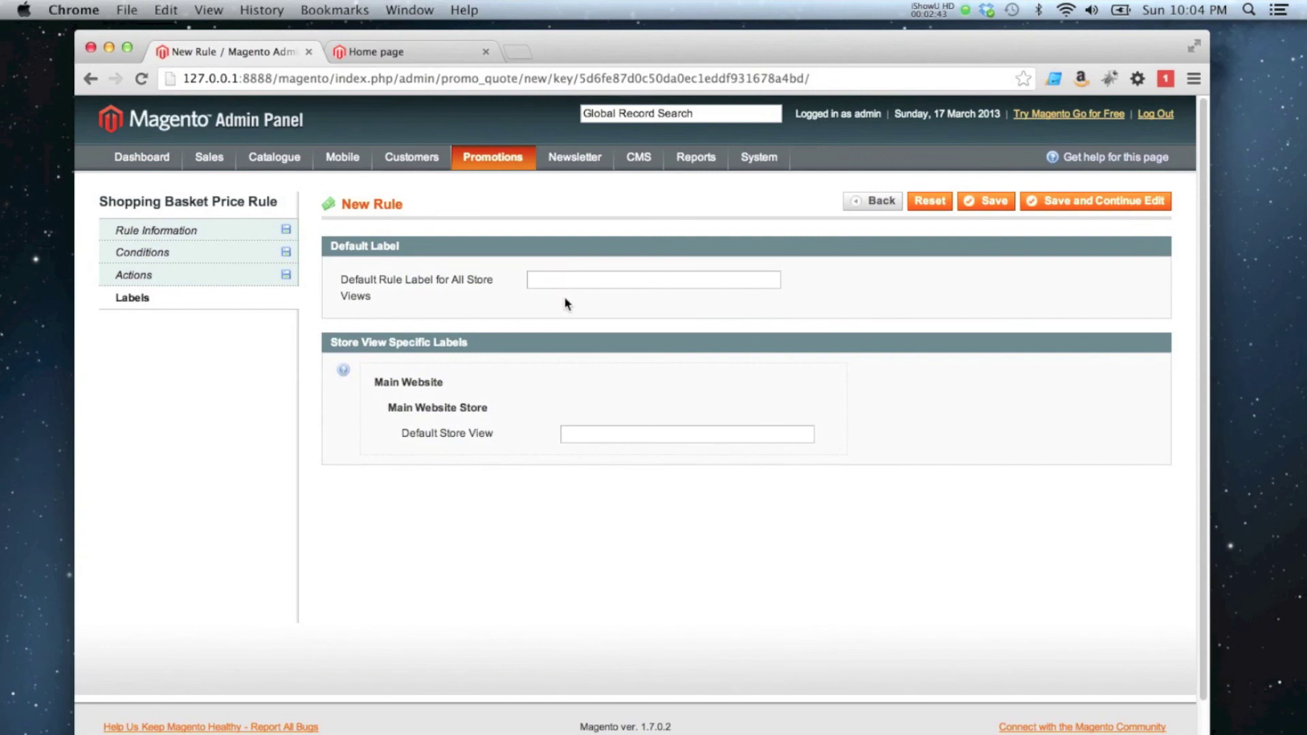
{"action": "left_click", "coordinate": [564, 280]}
{"action": "type", "text": "1"}
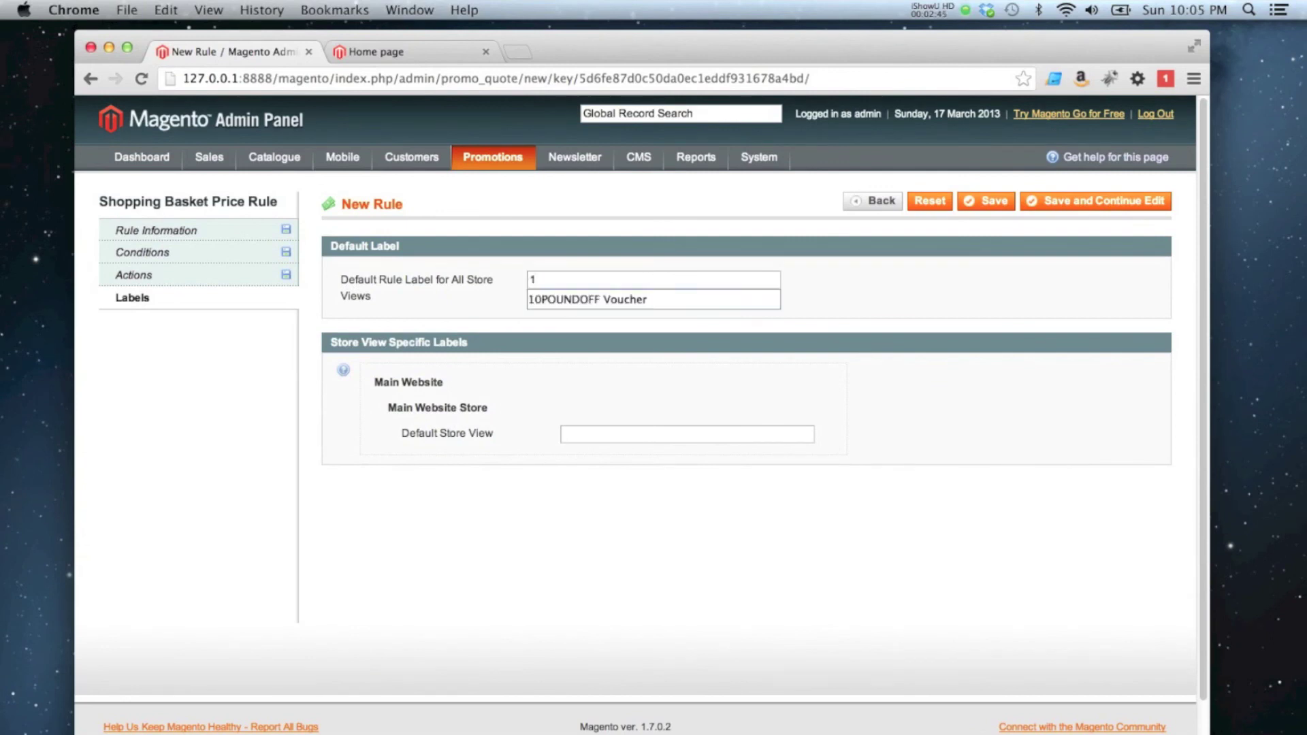
{"action": "key", "text": "BackSpace"}
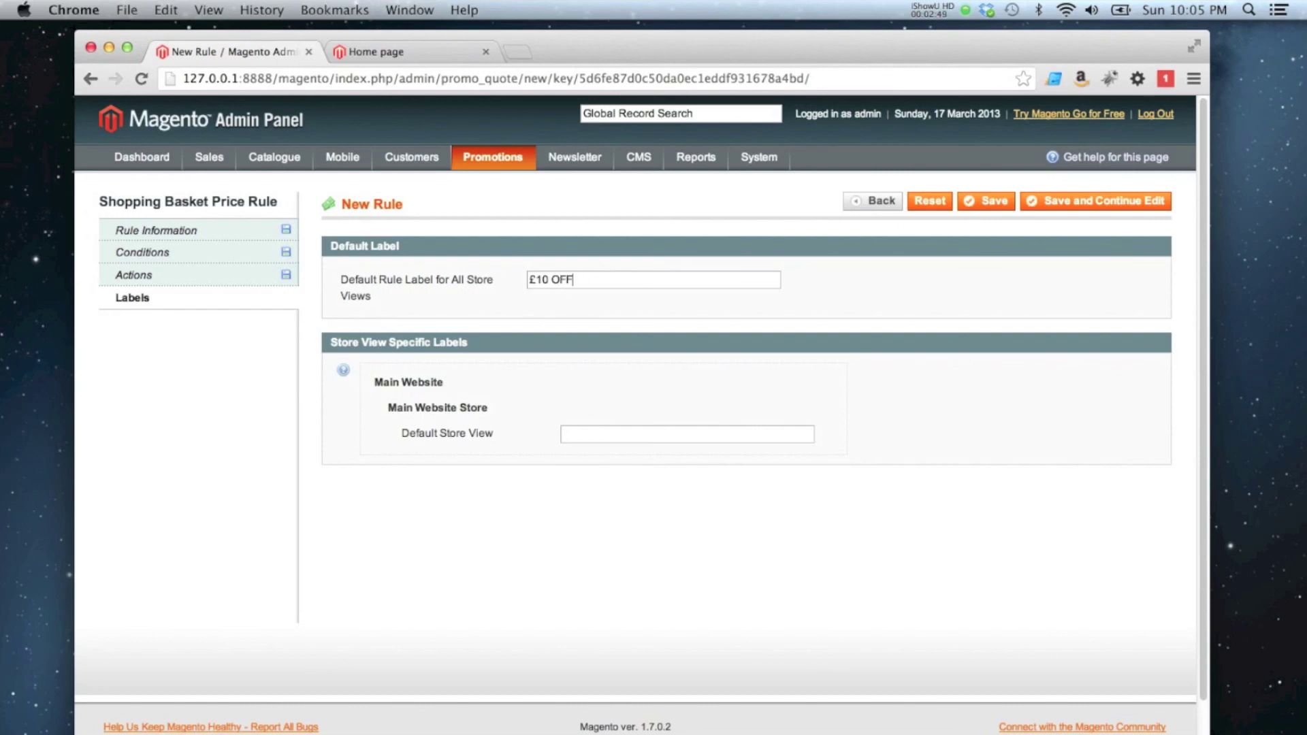
{"action": "type", "text": "£10 OFF VOUCHER"}
{"action": "left_click", "coordinate": [821, 276]}
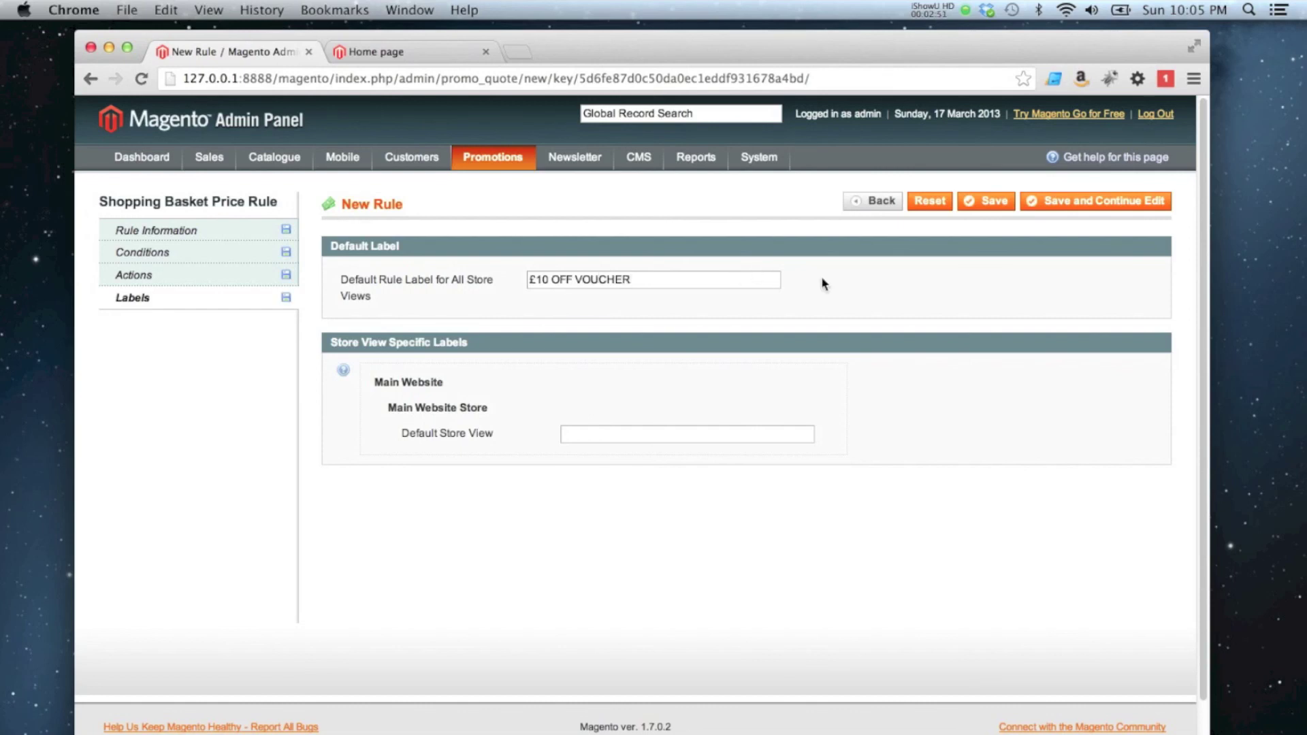
Step: Save the rule, then add Donkey Kong Country (SNES) from Video Games > Games to the basket
{"action": "left_click", "coordinate": [984, 211]}
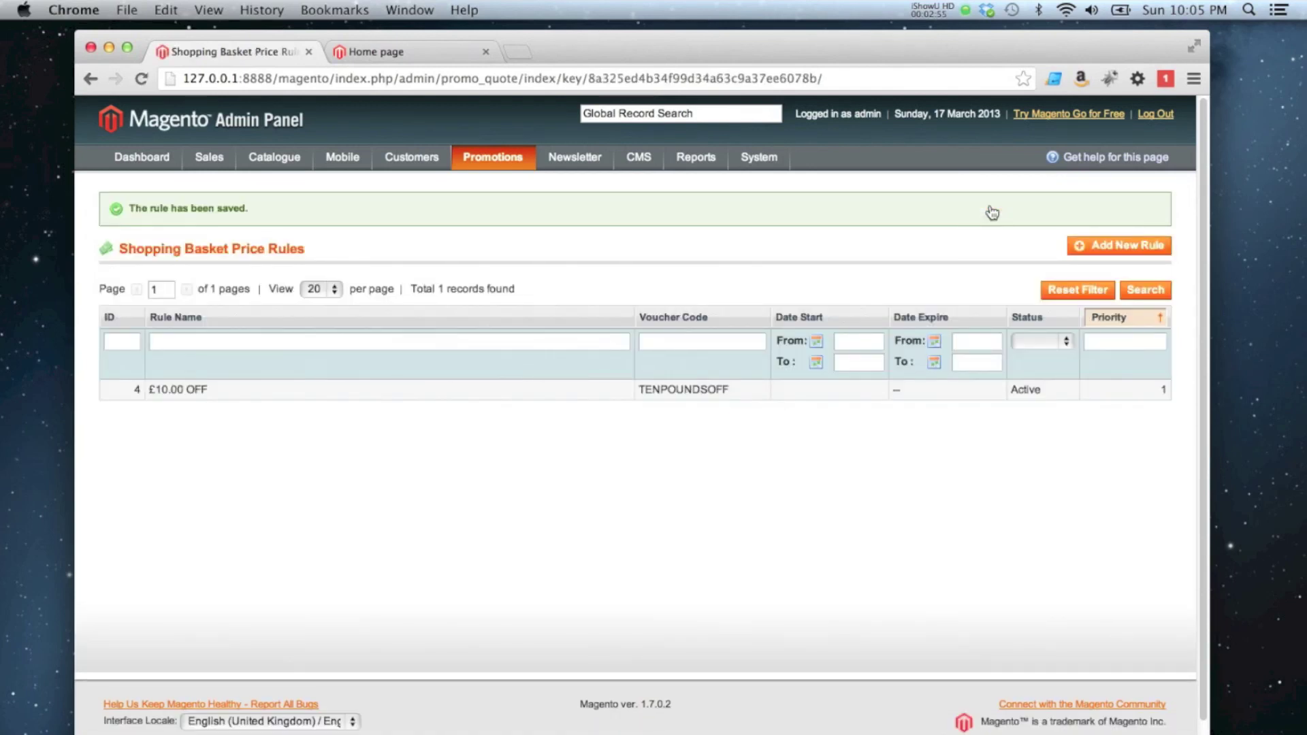
{"action": "left_click", "coordinate": [408, 54]}
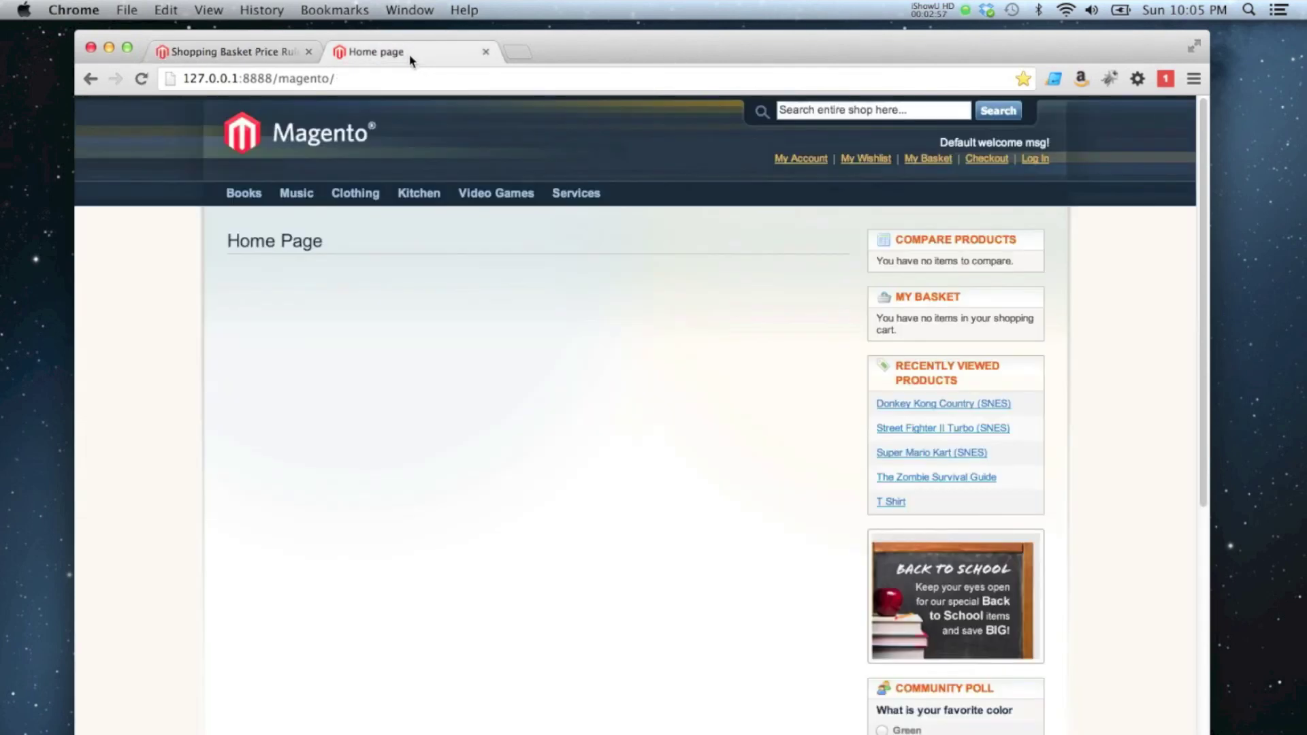
{"action": "mouse_move", "coordinate": [475, 196]}
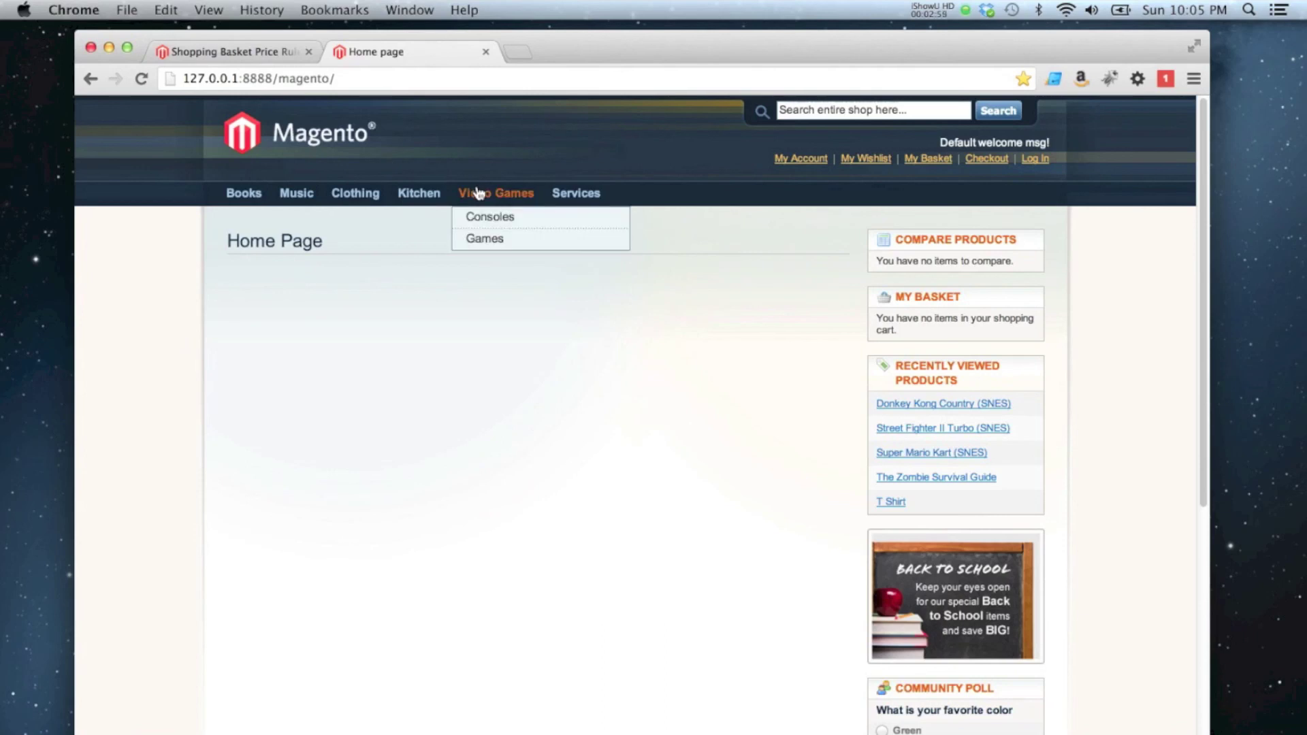
{"action": "left_click", "coordinate": [495, 240]}
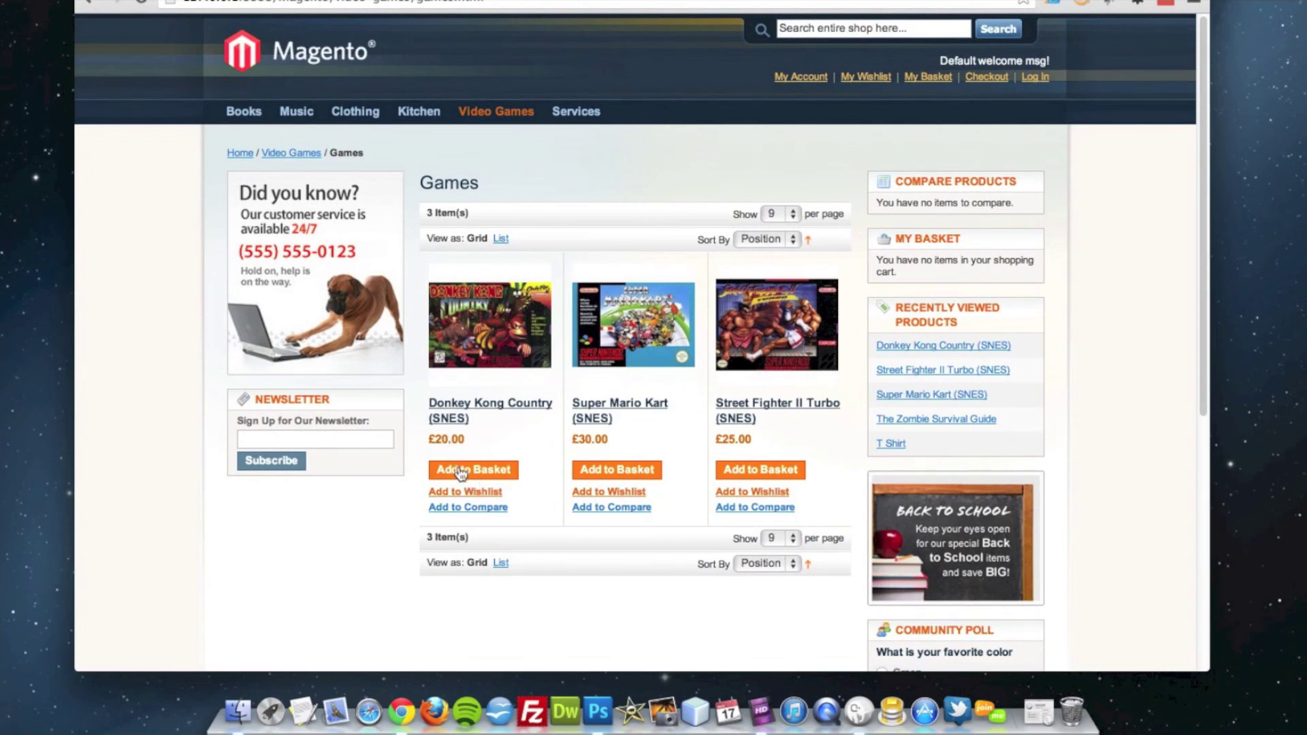
{"action": "left_click", "coordinate": [463, 471]}
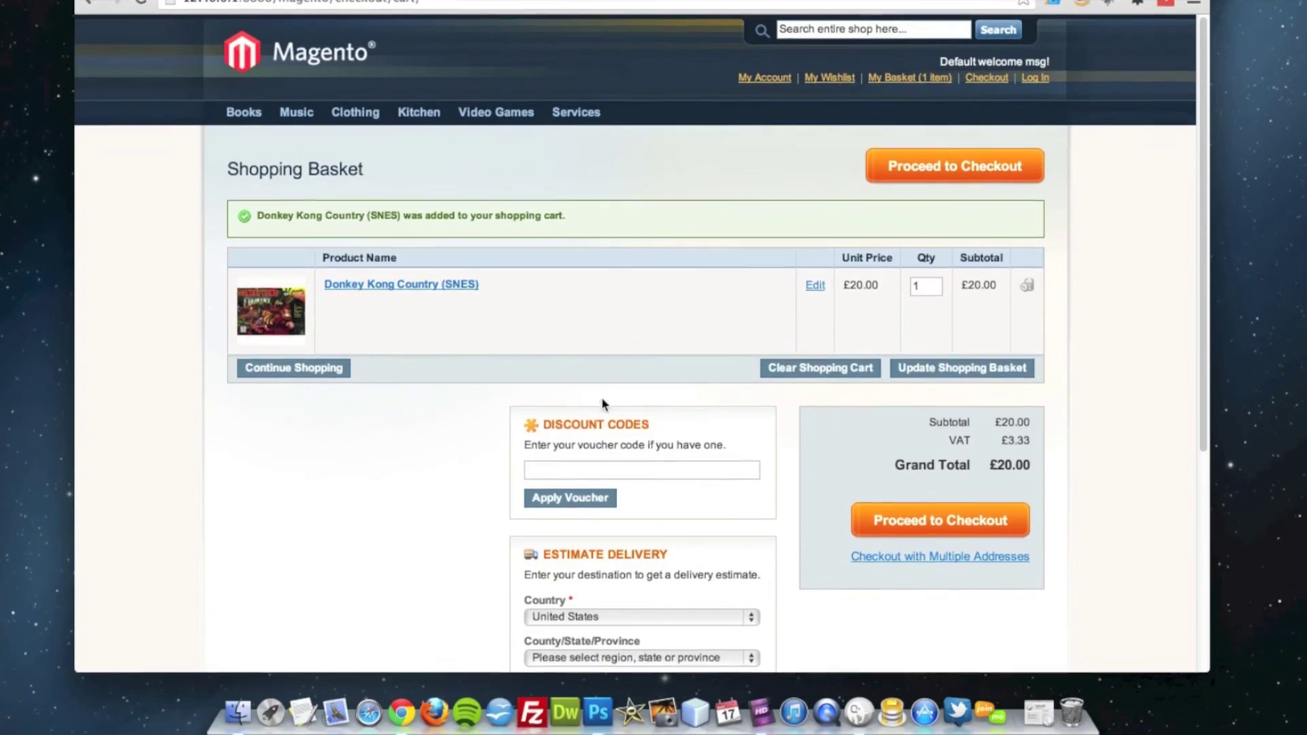
Step: Apply voucher TENPOUNDSOFF to the £20.00 basket and see it rejected as not valid
{"action": "left_click", "coordinate": [599, 467]}
{"action": "type", "text": "TEN"}
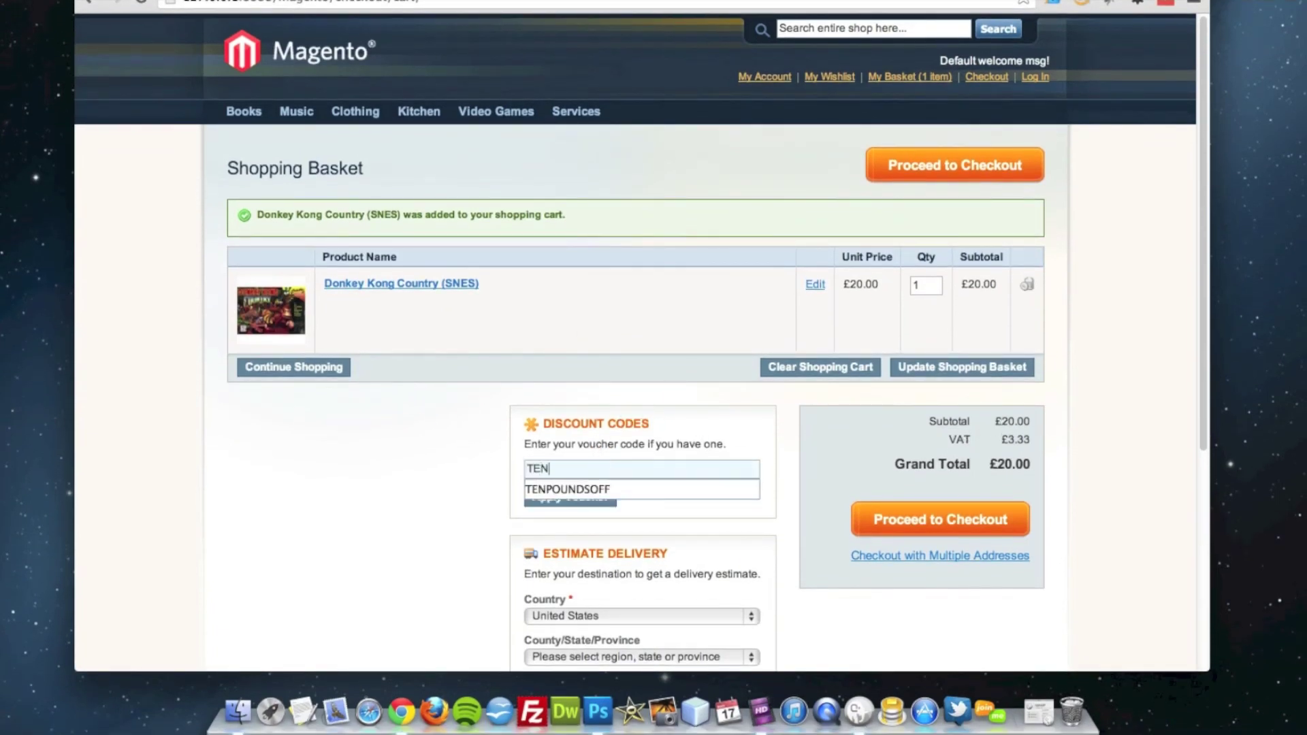
{"action": "key", "text": "Down"}
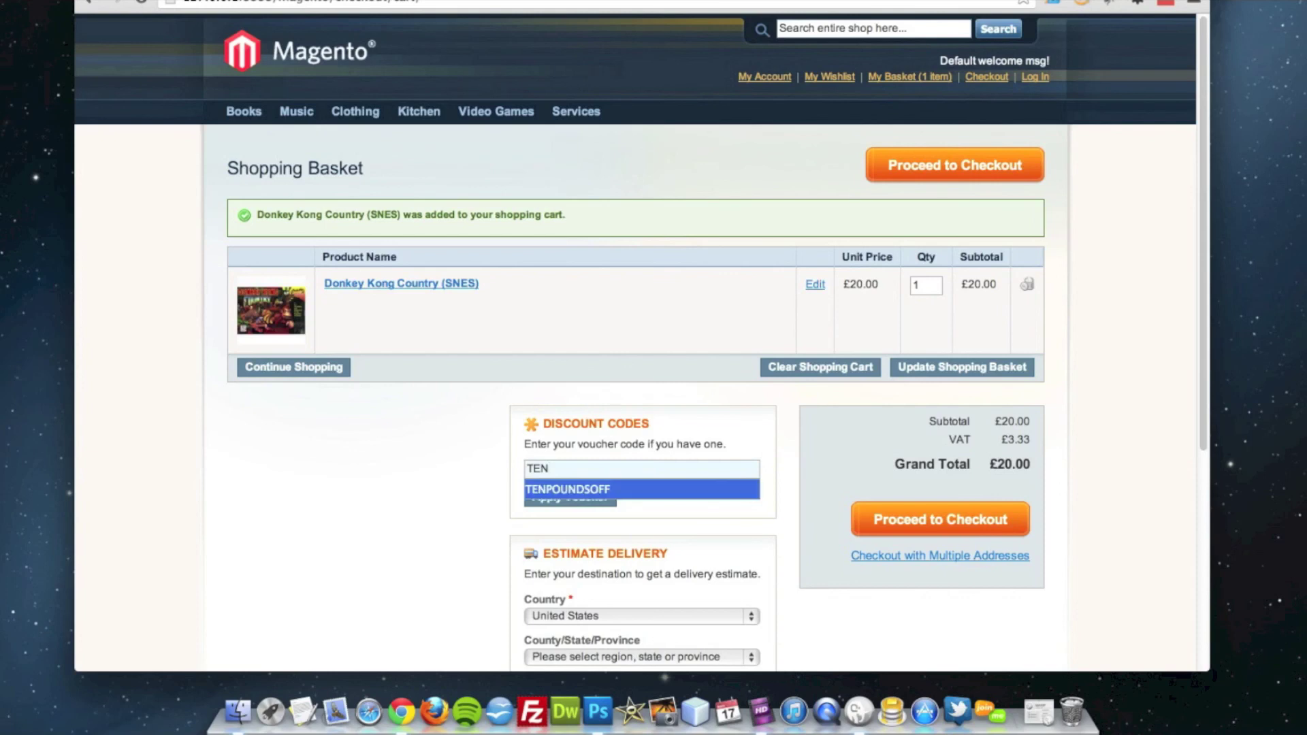
{"action": "left_click", "coordinate": [619, 488]}
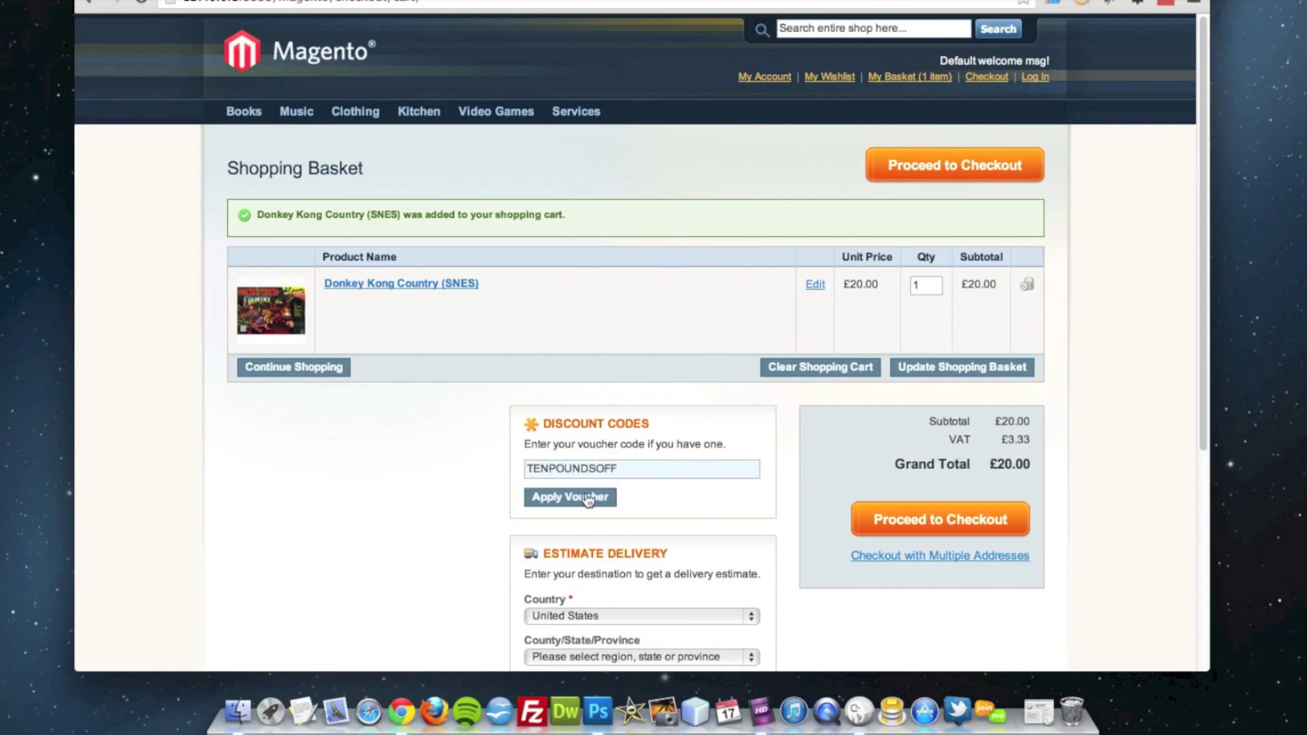
{"action": "left_click", "coordinate": [588, 498]}
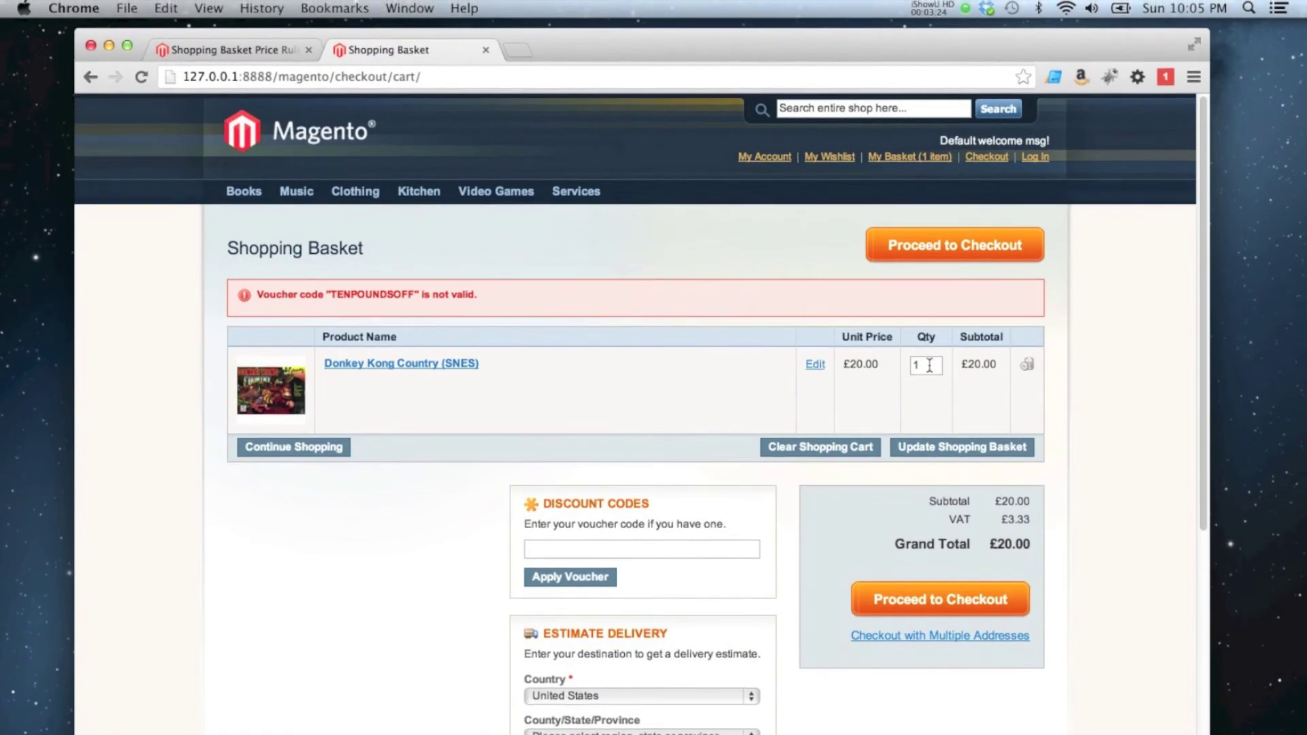
Step: Update Donkey Kong Country quantity to 2, bringing the basket to £40.00
{"action": "double_click", "coordinate": [926, 347]}
{"action": "type", "text": "2"}
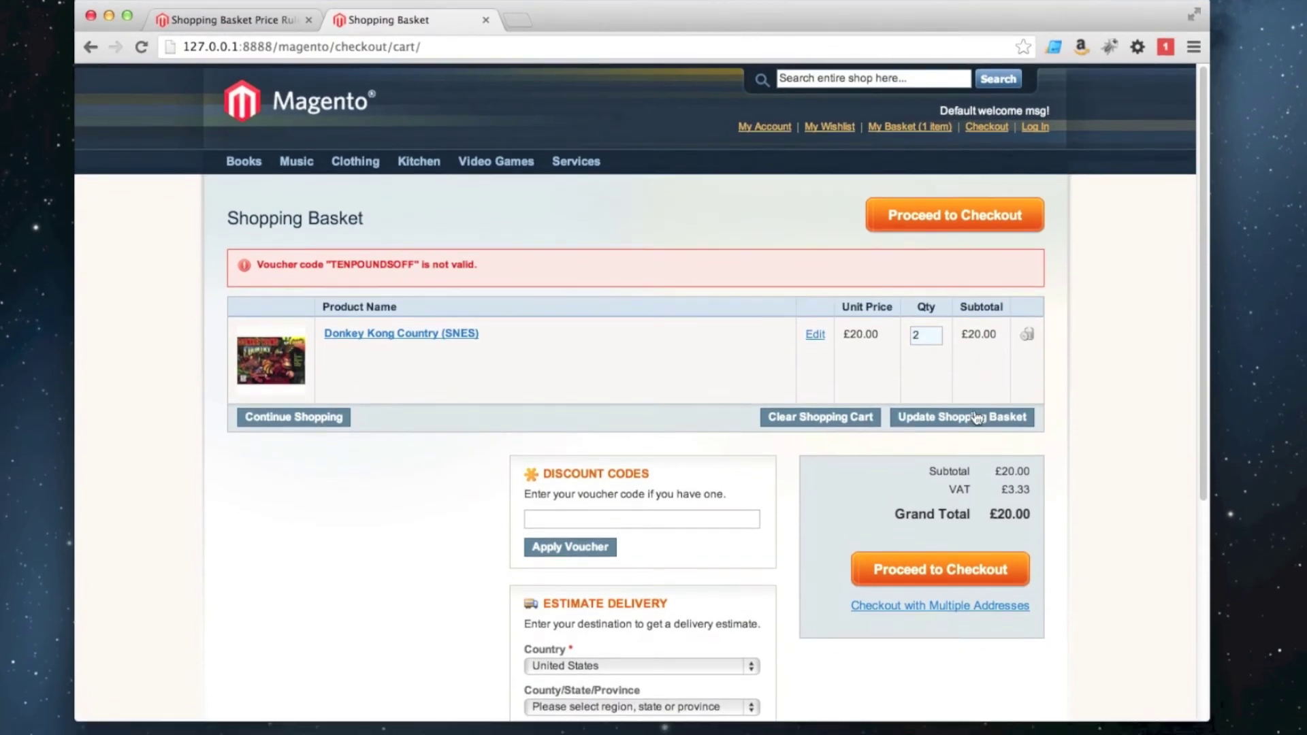
{"action": "left_click", "coordinate": [976, 417]}
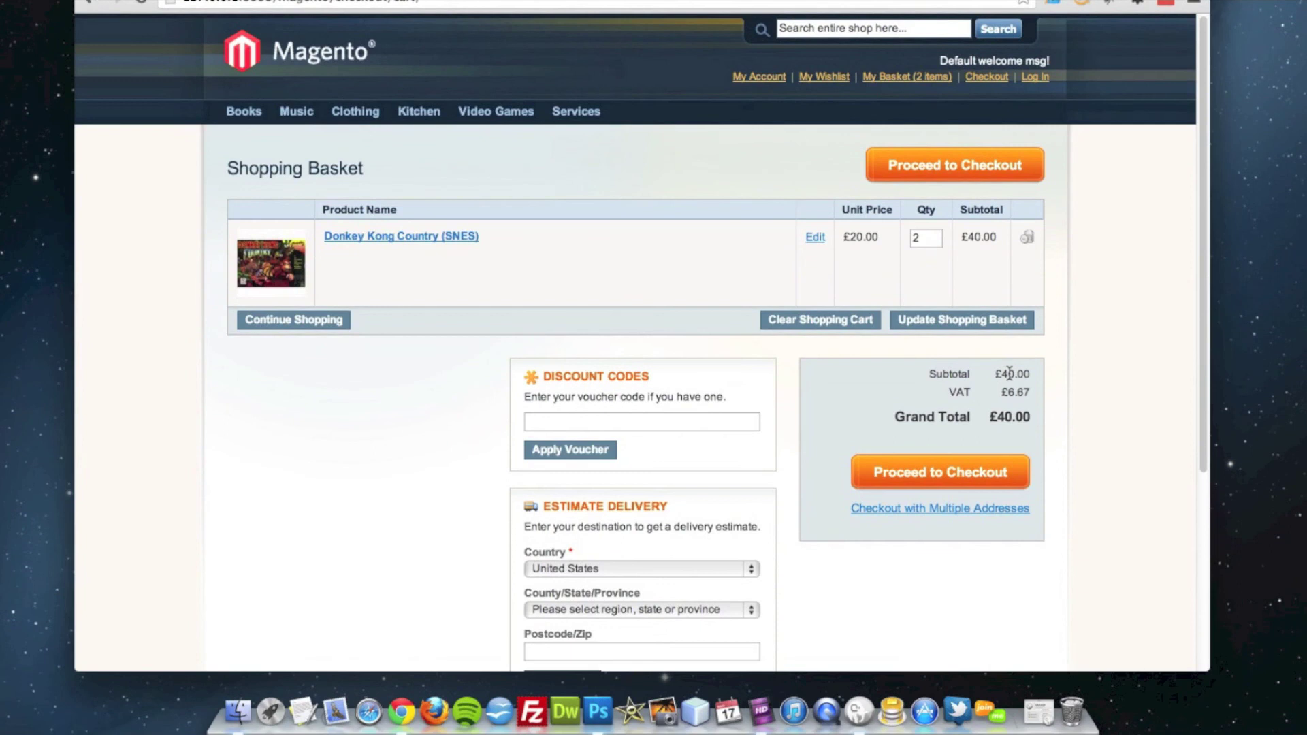
Step: Re-enter the TENPOUNDSOFF voucher code without applying it yet
{"action": "left_click", "coordinate": [717, 419]}
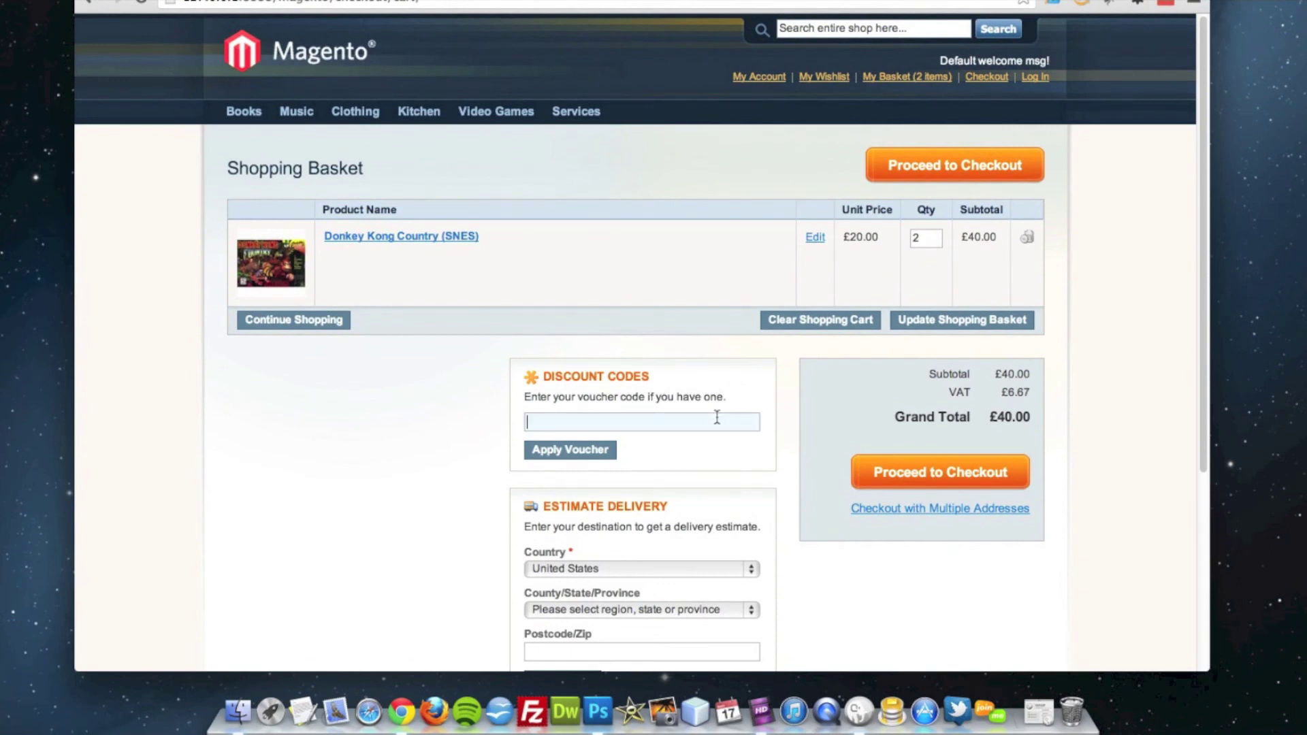
{"action": "type", "text": "TE"}
{"action": "key", "text": "Down"}
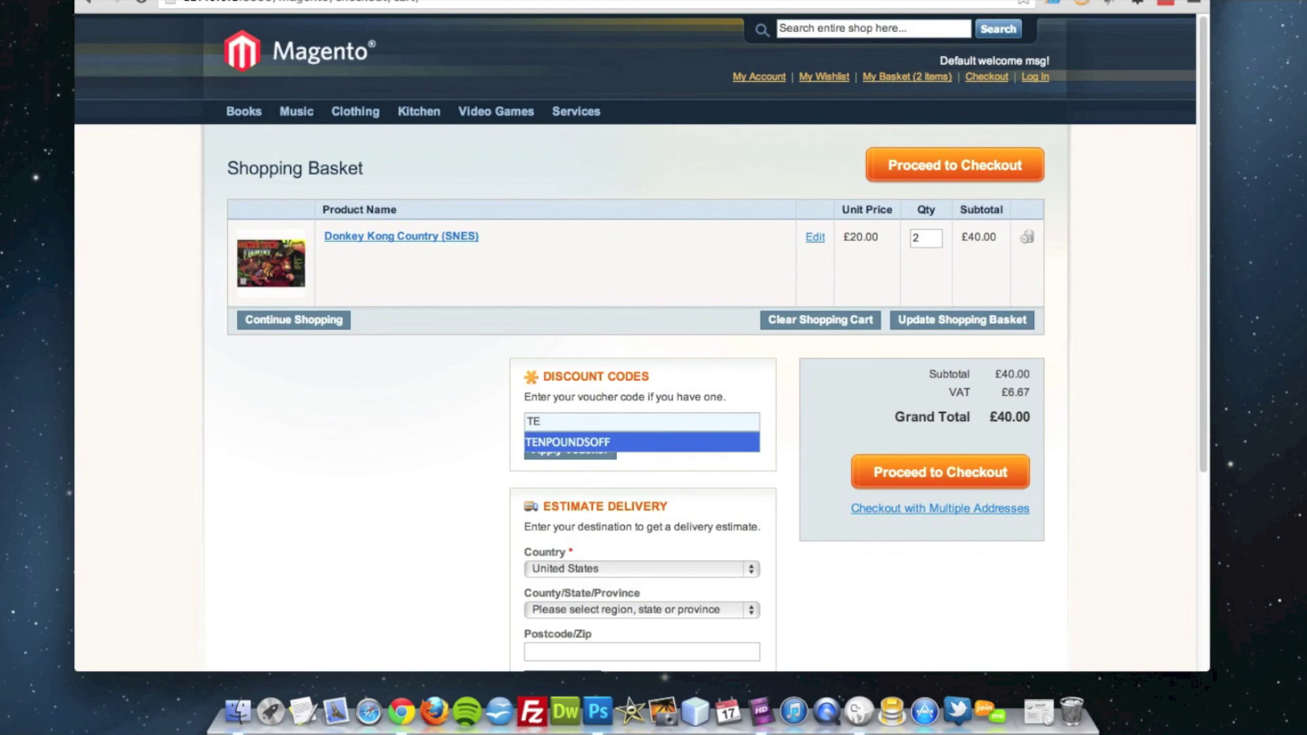
{"action": "left_click", "coordinate": [646, 446]}
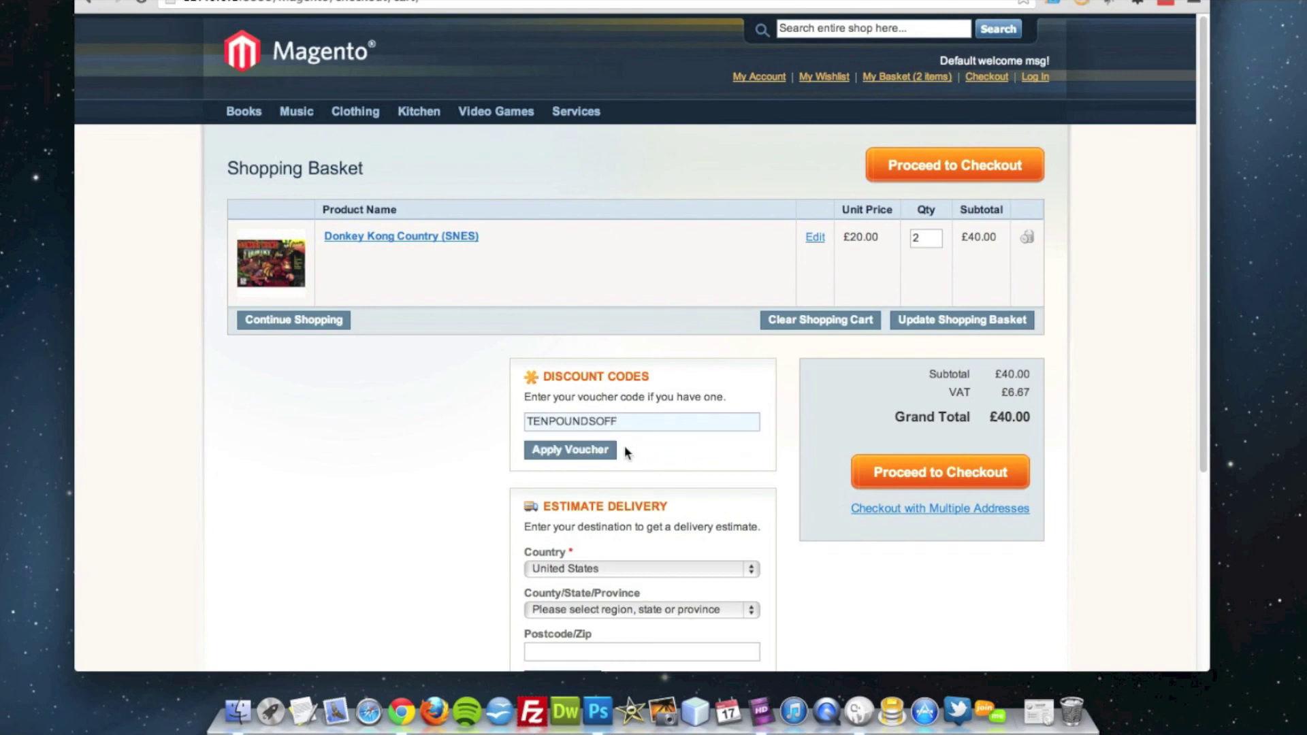
Step: Apply TENPOUNDSOFF and check the £10.00 discount line and £30.00 grand total
{"action": "left_click", "coordinate": [592, 450]}
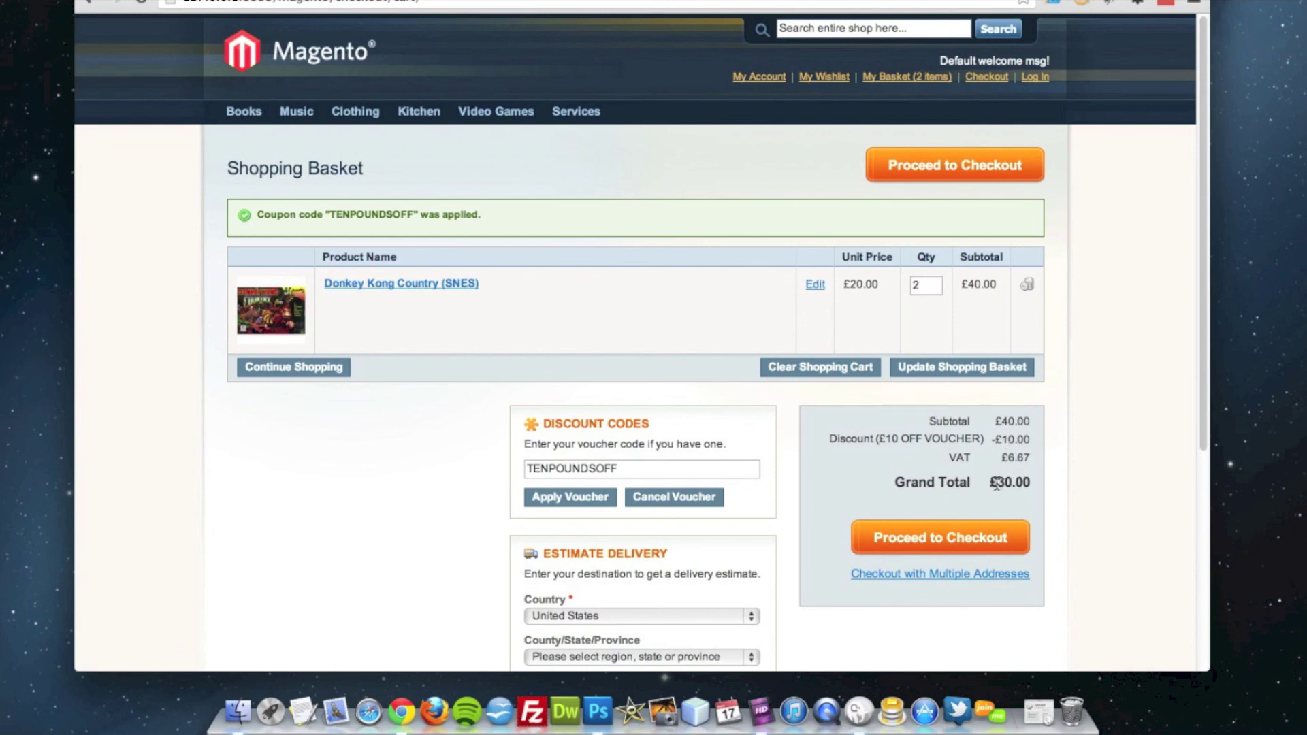
{"action": "scroll", "coordinate": [1021, 470], "scroll_direction": "down", "scroll_amount": 3}
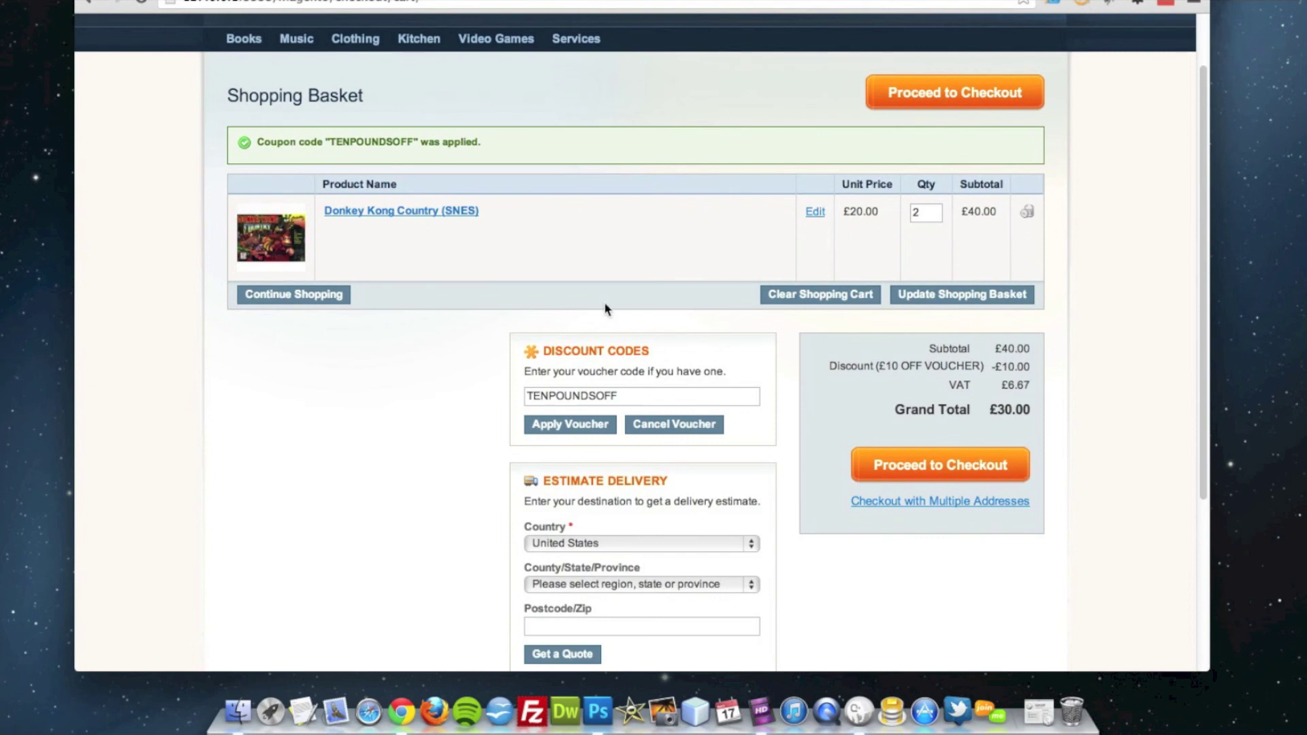
{"action": "scroll", "coordinate": [606, 308], "scroll_direction": "up", "scroll_amount": 3}
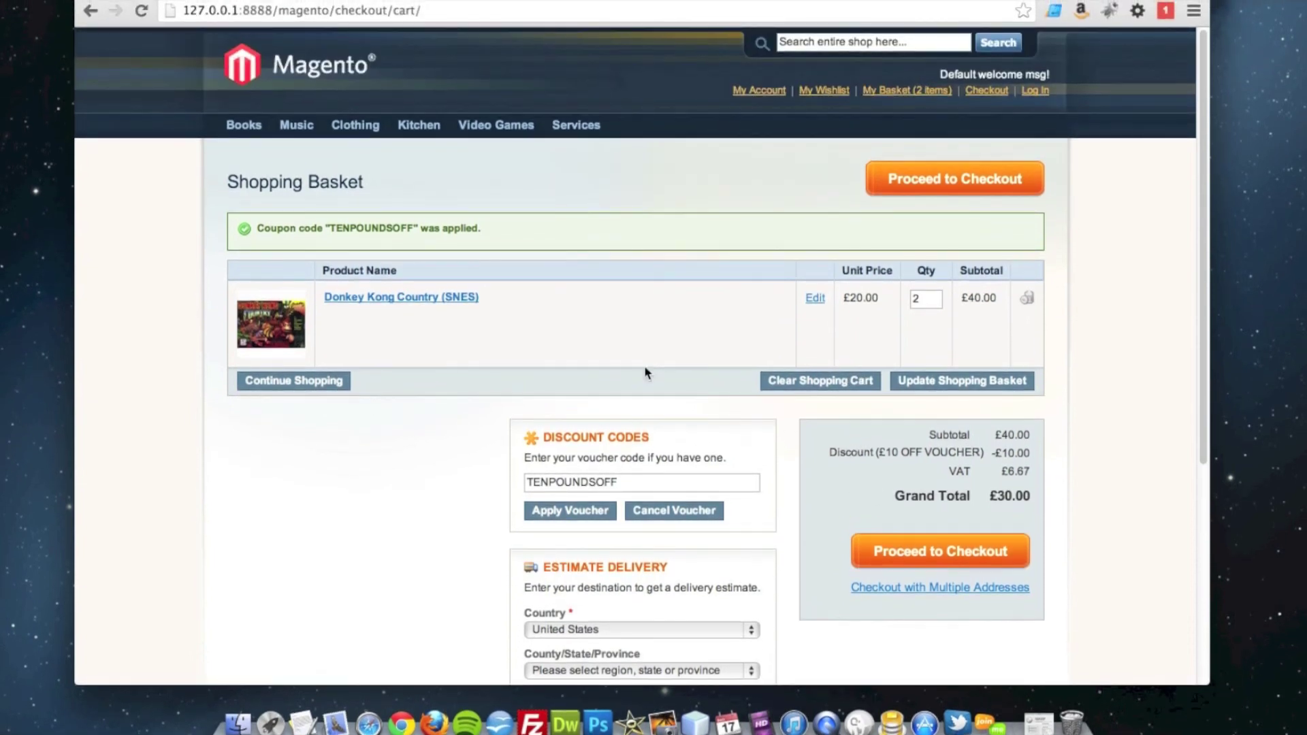